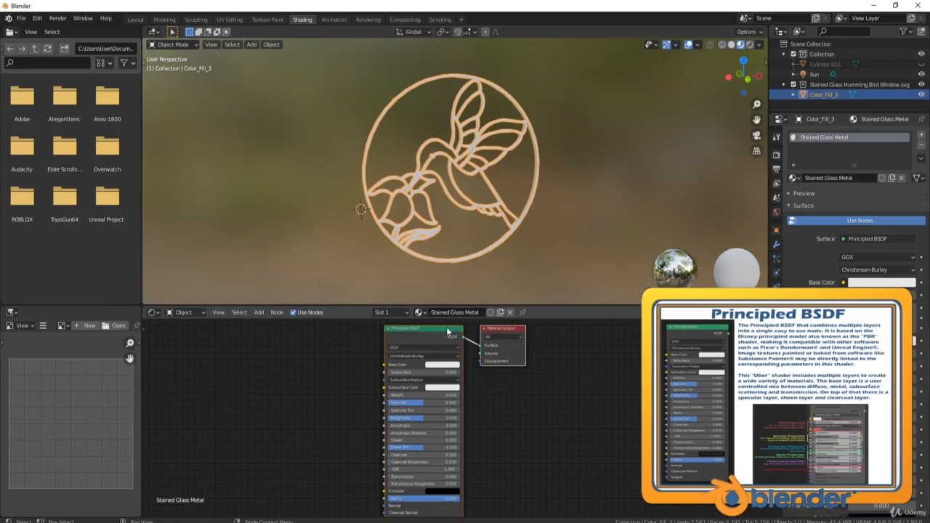
Move the Material Output node well away from the Principled BSDF node to leave space between them.
{"action": "scroll", "coordinate": [517, 363], "scroll_direction": "down", "scroll_amount": 3}
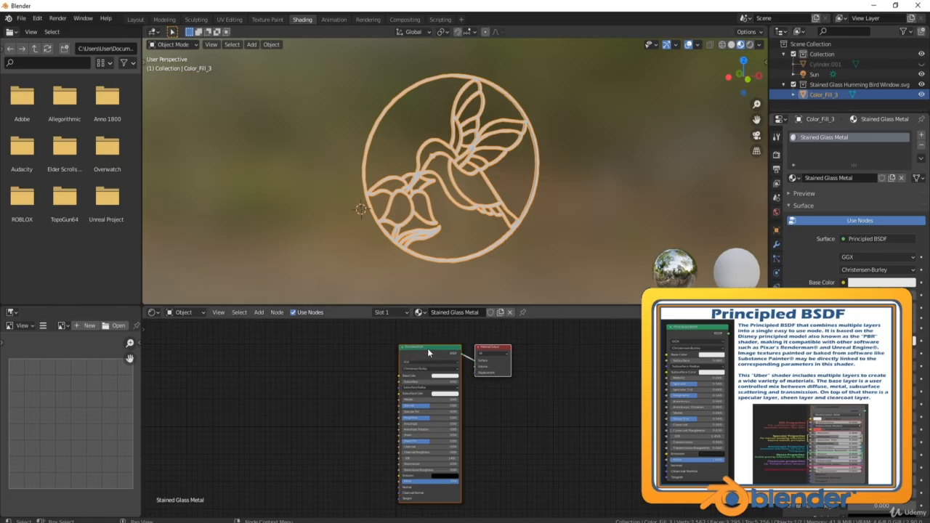
{"action": "scroll", "coordinate": [423, 400], "scroll_direction": "up", "scroll_amount": 6}
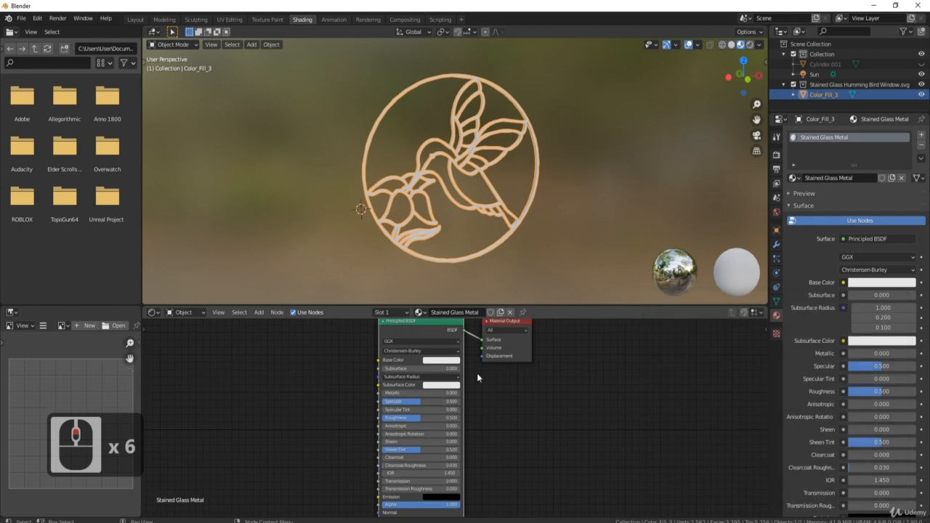
{"action": "scroll", "coordinate": [469, 385], "scroll_direction": "down", "scroll_amount": 2}
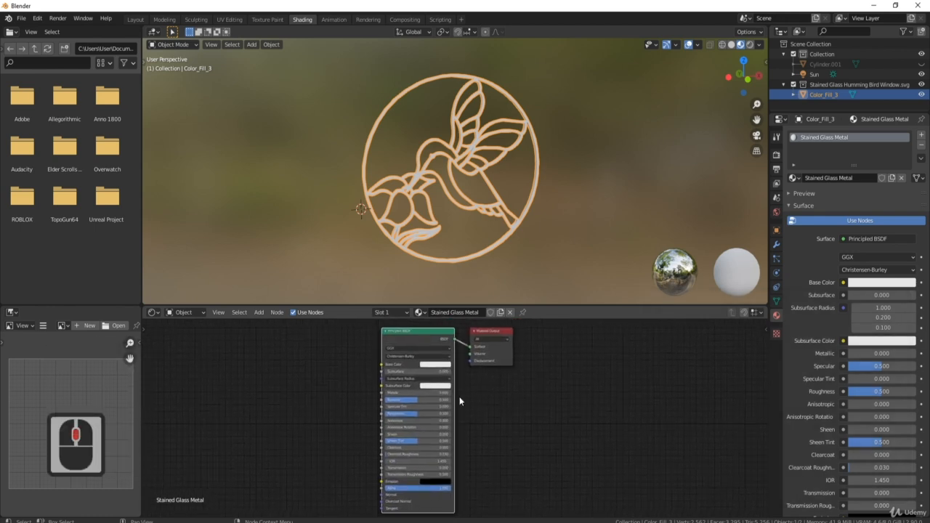
{"action": "scroll", "coordinate": [469, 382], "scroll_direction": "down", "scroll_amount": 2, "text": "shift"}
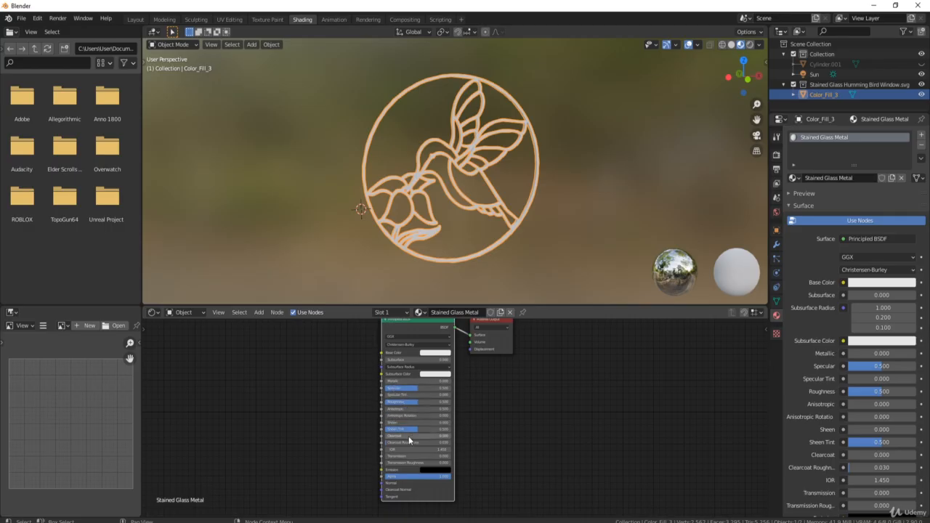
{"action": "middle_click_drag", "start_coordinate": [396, 375], "coordinate": [400, 379]}
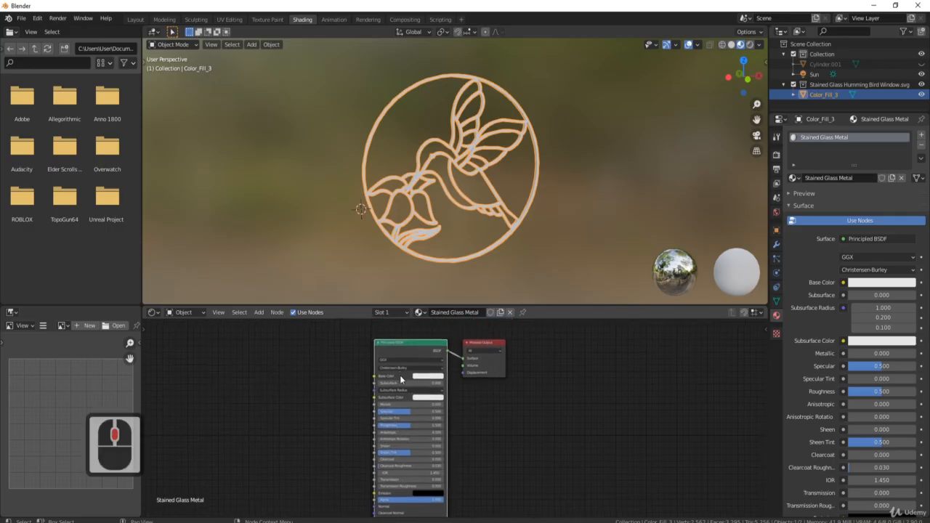
{"action": "scroll", "coordinate": [415, 360], "scroll_direction": "down", "scroll_amount": 2}
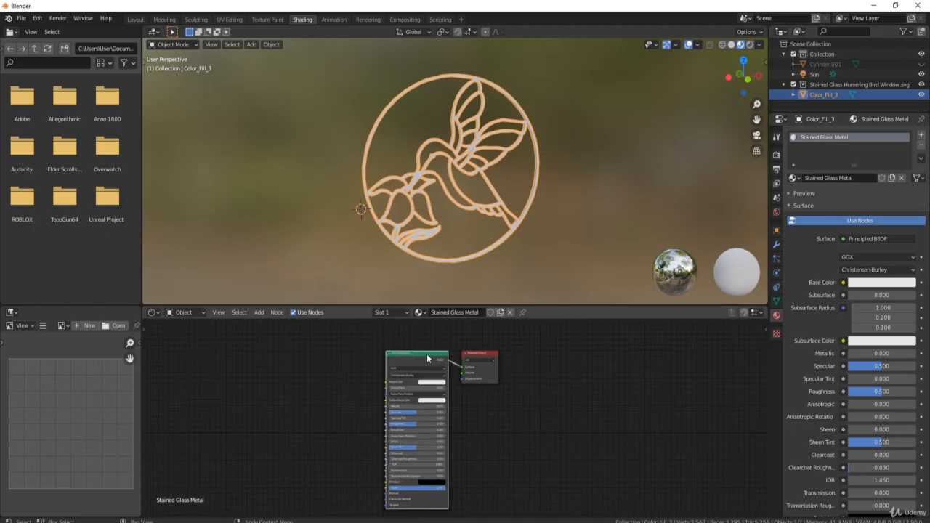
{"action": "key", "text": "F9"}
{"action": "left_click", "coordinate": [480, 356]}
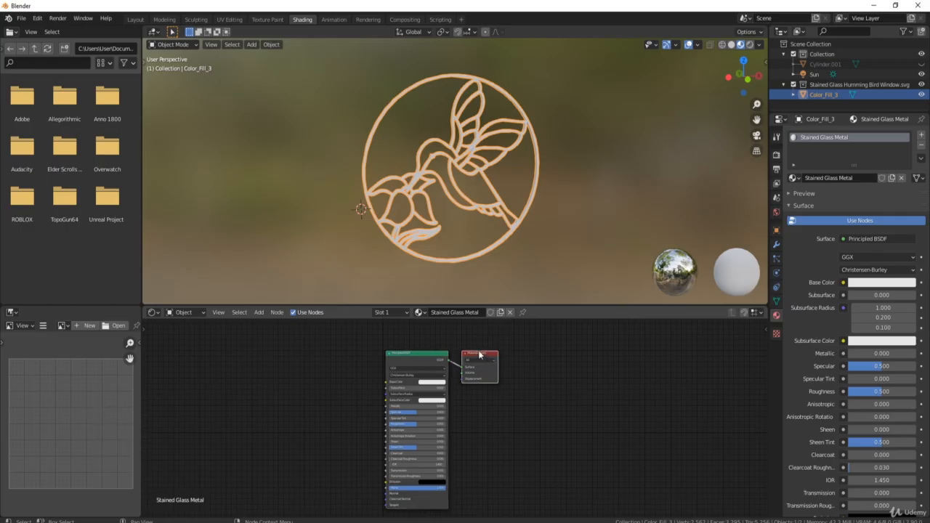
{"action": "left_click_drag", "start_coordinate": [481, 356], "coordinate": [632, 361]}
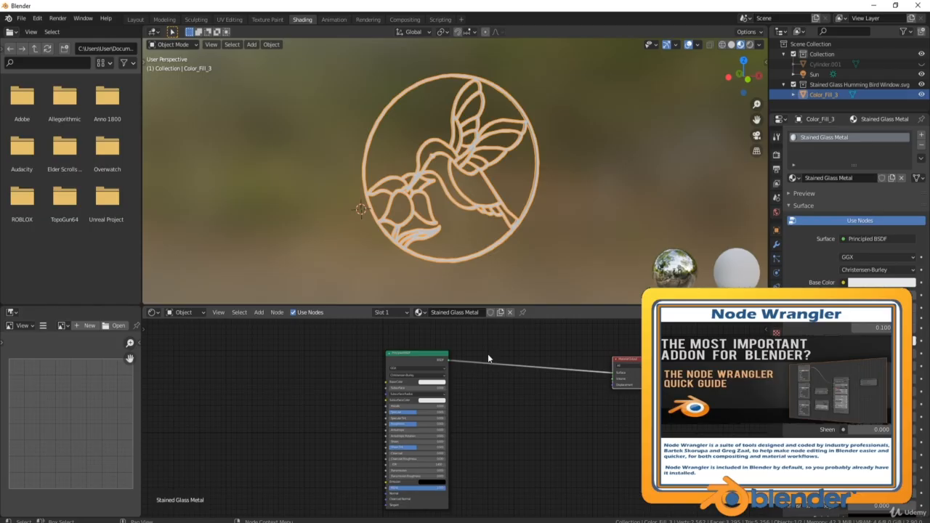
Search the add-on preferences for "node" to check whether Node Wrangler is enabled, and close the preferences.
{"action": "left_click", "coordinate": [38, 19]}
{"action": "left_click", "coordinate": [59, 164]}
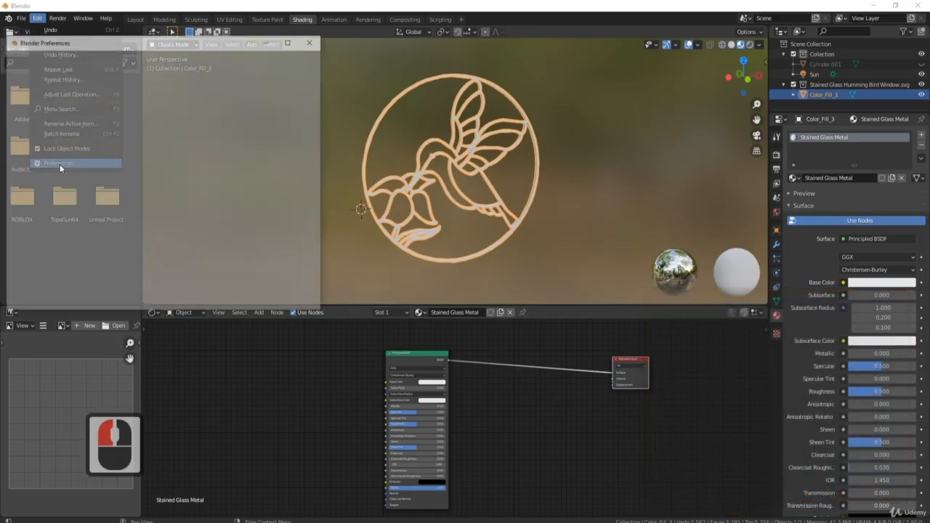
{"action": "left_click", "coordinate": [33, 143]}
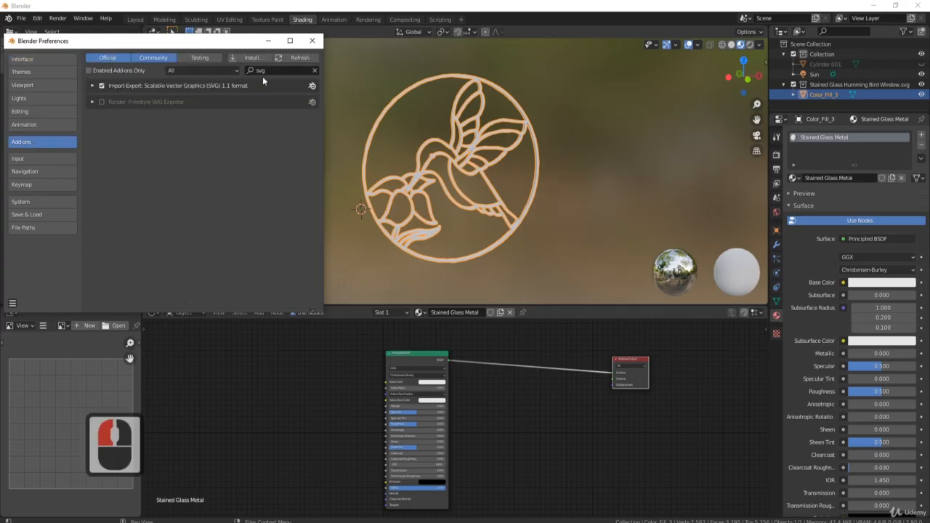
{"action": "double_click", "coordinate": [263, 70]}
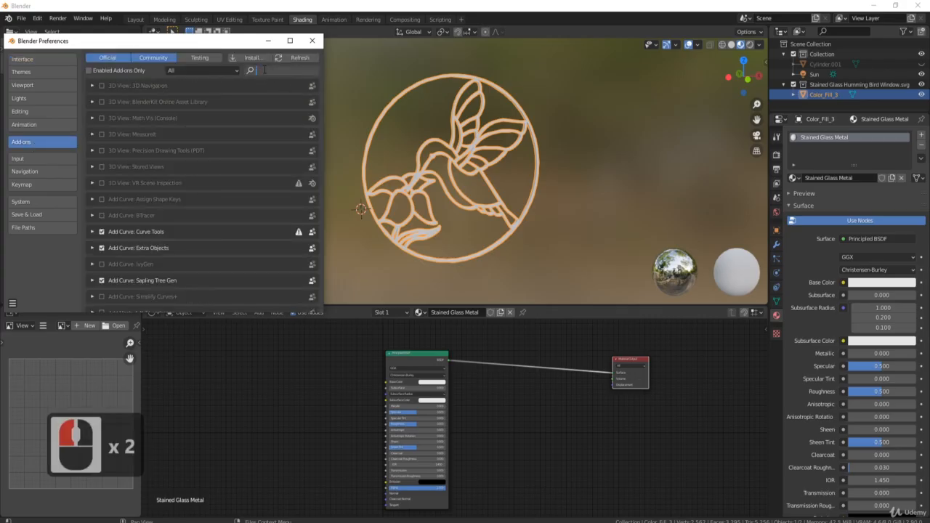
{"action": "type", "text": "node"}
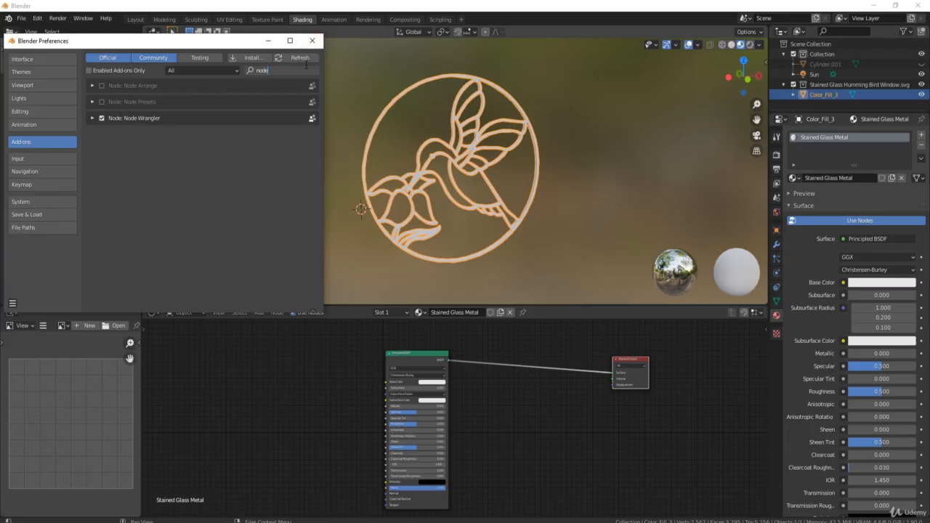
{"action": "left_click", "coordinate": [313, 40]}
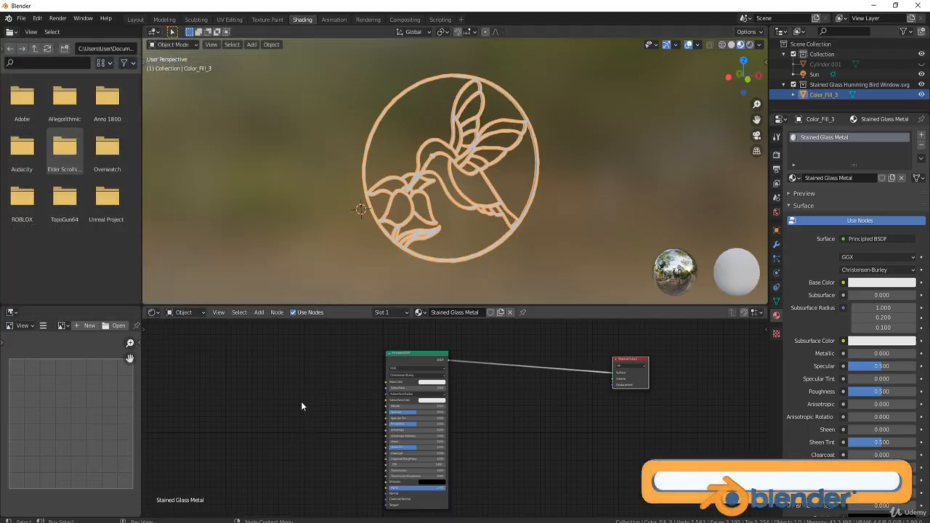
Add a ColorRamp node ahead of the Principled BSDF and connect its Color output to the Metallic input.
{"action": "middle_click_drag", "start_coordinate": [301, 383], "coordinate": [314, 381]}
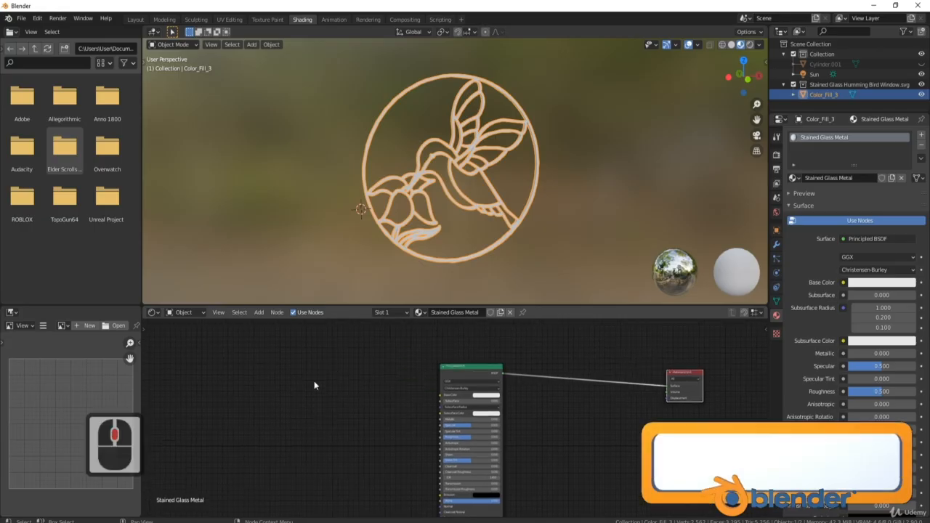
{"action": "key", "text": "shift+a"}
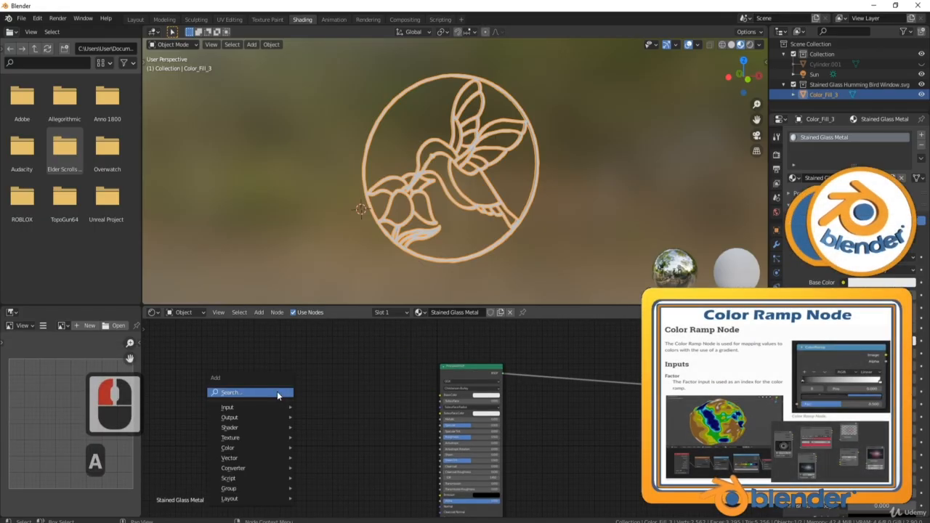
{"action": "left_click", "coordinate": [277, 391]}
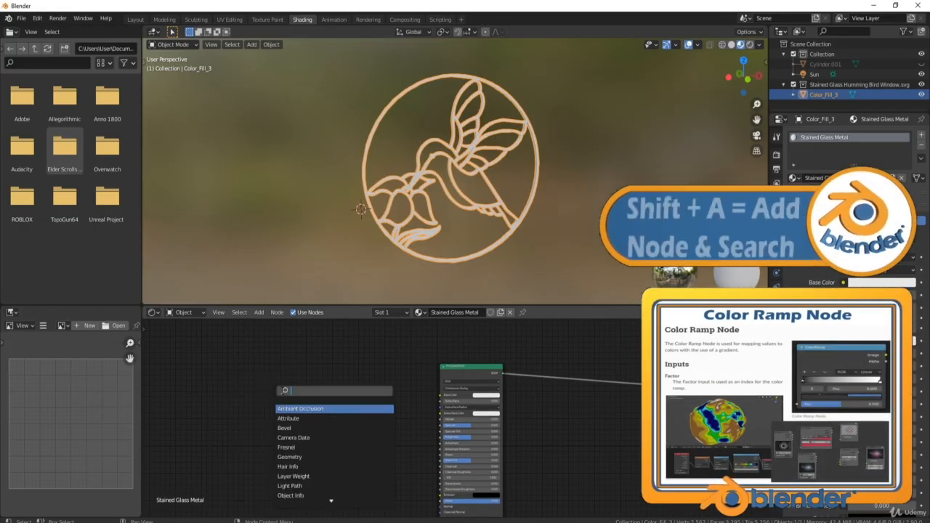
{"action": "type", "text": "col"}
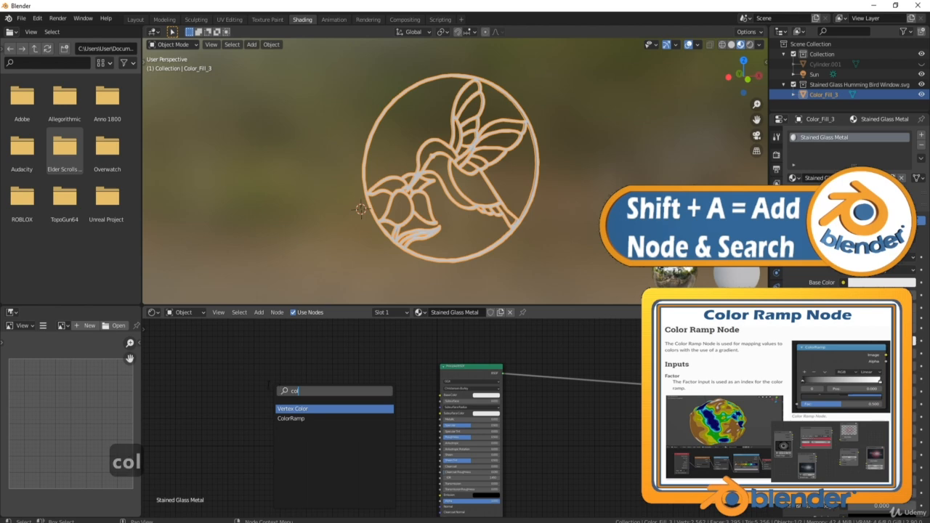
{"action": "left_click", "coordinate": [298, 419]}
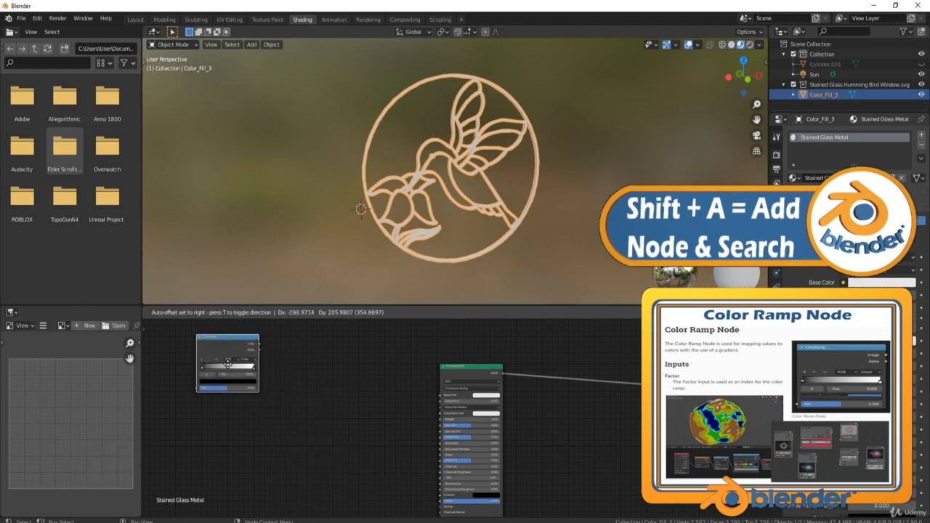
{"action": "left_click", "coordinate": [297, 405]}
{"action": "middle_click_drag", "start_coordinate": [288, 396], "coordinate": [273, 398]}
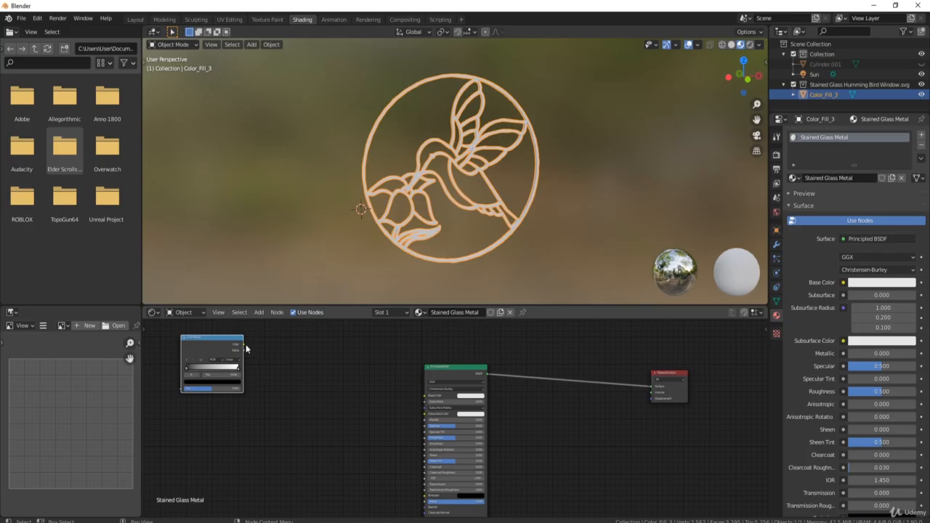
{"action": "left_click_drag", "start_coordinate": [243, 344], "coordinate": [440, 427]}
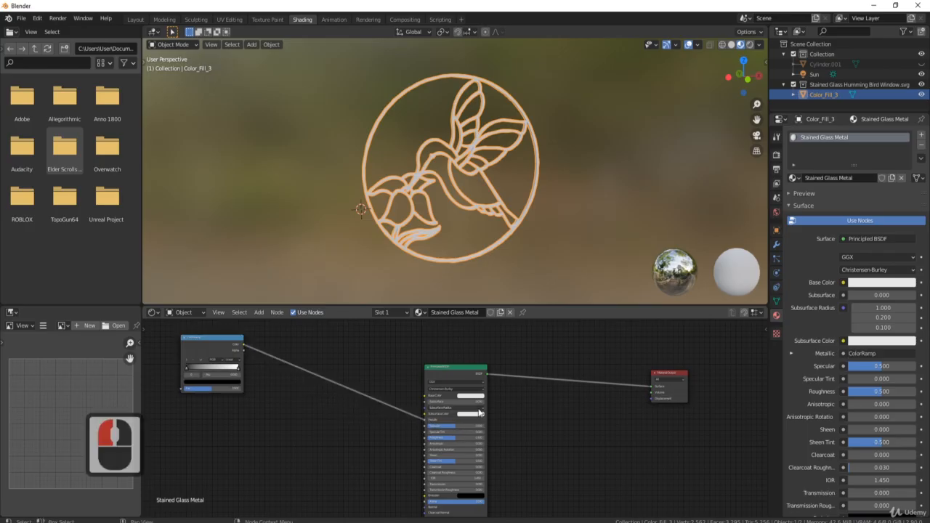
Enlarge the node editor area and switch the 3D viewport to rendered shading.
{"action": "left_click_drag", "start_coordinate": [534, 306], "coordinate": [534, 201]}
{"action": "scroll", "coordinate": [502, 130], "scroll_direction": "down", "scroll_amount": 2}
{"action": "middle_click_drag", "start_coordinate": [501, 129], "coordinate": [492, 113]}
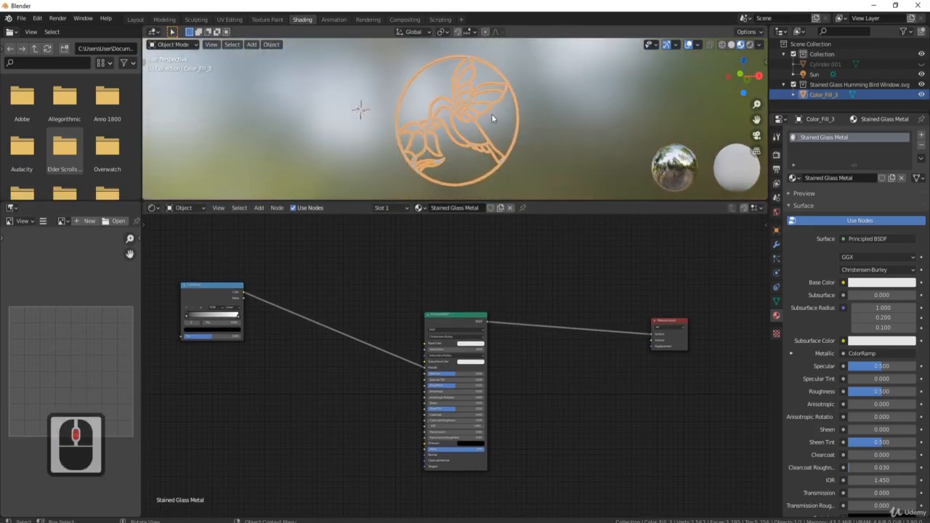
{"action": "scroll", "coordinate": [504, 130], "scroll_direction": "up", "scroll_amount": 2}
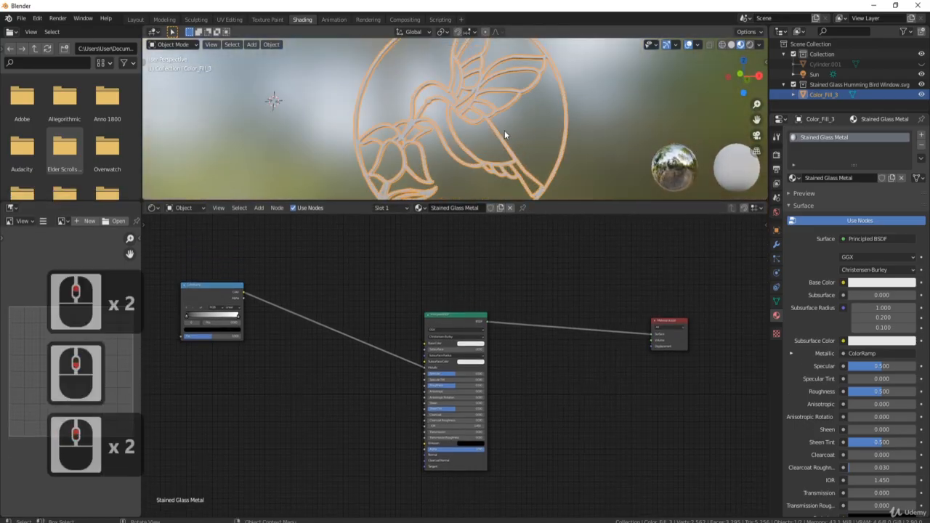
{"action": "left_click", "coordinate": [751, 45]}
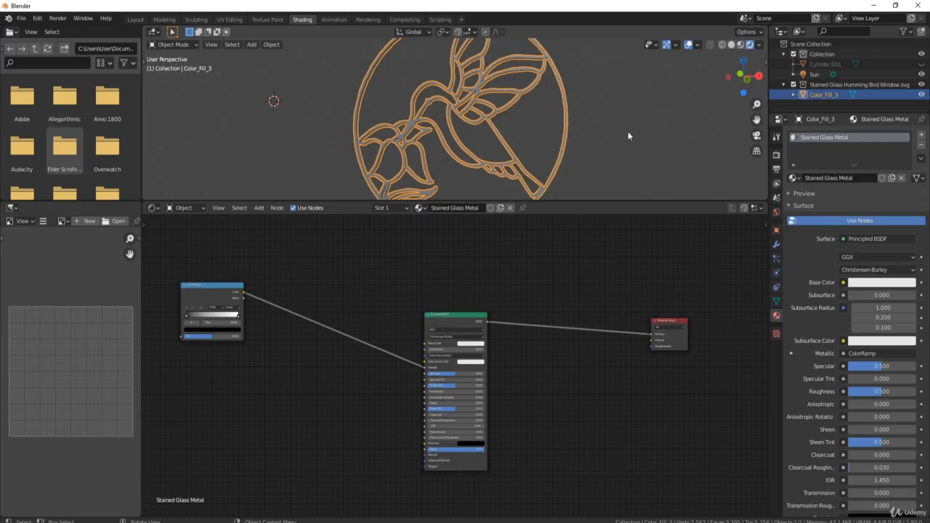
Deselect the hummingbird window frame and enable Ambient Occlusion in the Eevee render settings.
{"action": "left_click", "coordinate": [777, 155]}
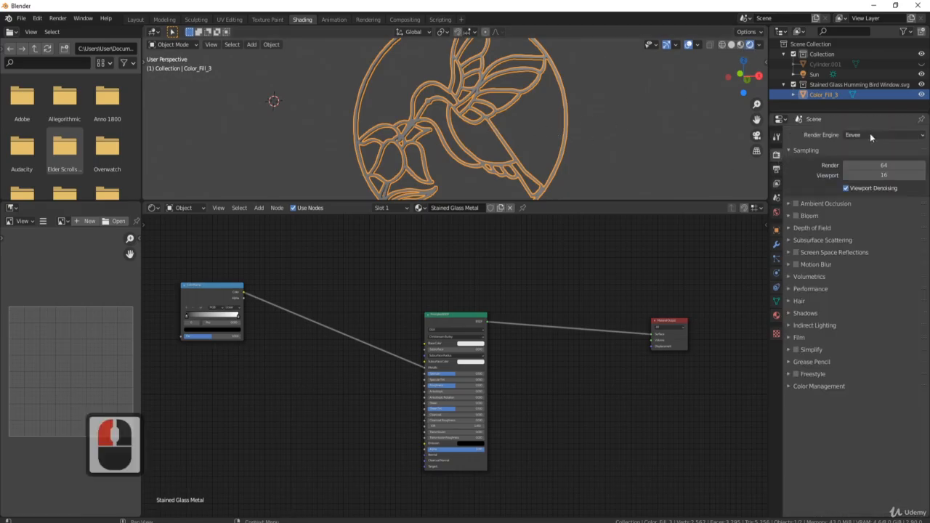
{"action": "middle_click_drag", "start_coordinate": [608, 125], "coordinate": [595, 142]}
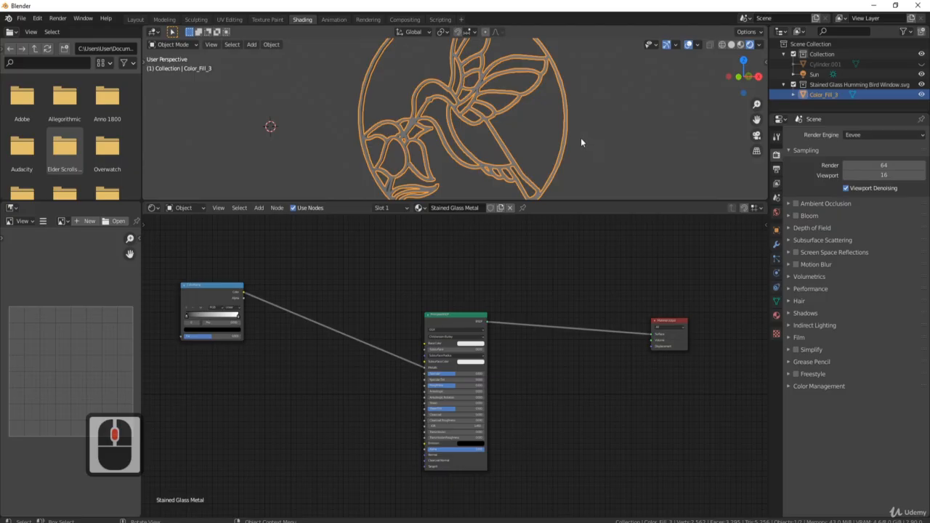
{"action": "key", "text": "a"}
{"action": "key", "text": "a"}
{"action": "scroll", "coordinate": [580, 134], "scroll_direction": "up", "scroll_amount": 4}
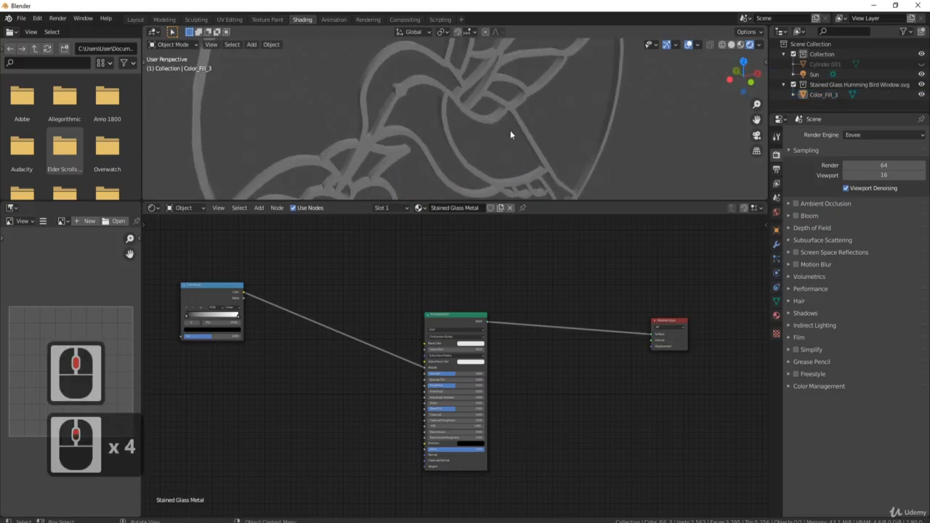
{"action": "scroll", "coordinate": [513, 132], "scroll_direction": "down", "scroll_amount": 3}
{"action": "middle_click_drag", "start_coordinate": [531, 129], "coordinate": [368, 68]}
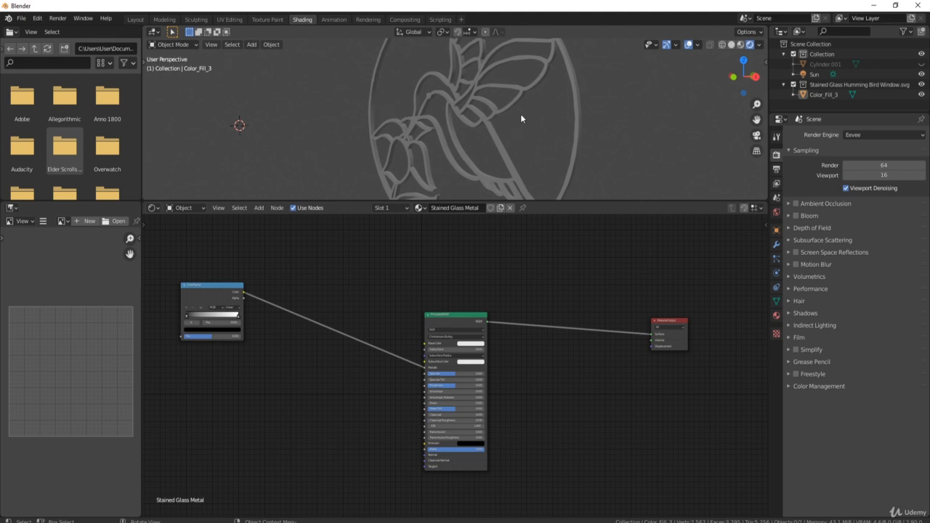
{"action": "left_click", "coordinate": [795, 204]}
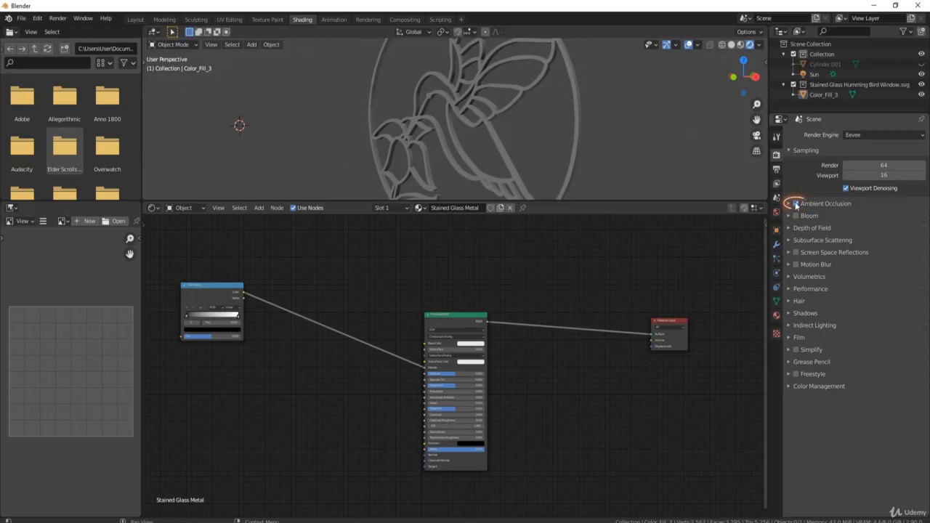
{"action": "left_click", "coordinate": [795, 204]}
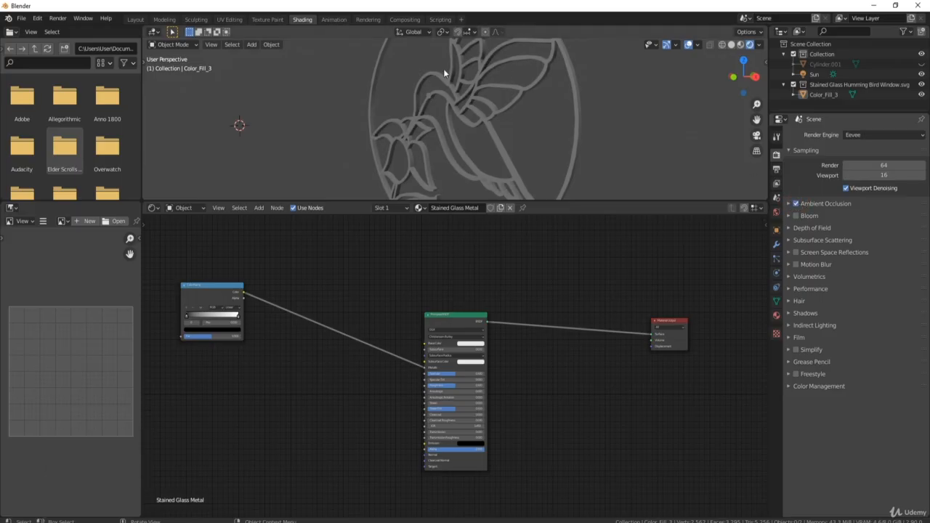
Darken the Principled BSDF's Base Color from white to a light grey.
{"action": "middle_click_drag", "start_coordinate": [437, 106], "coordinate": [555, 65]}
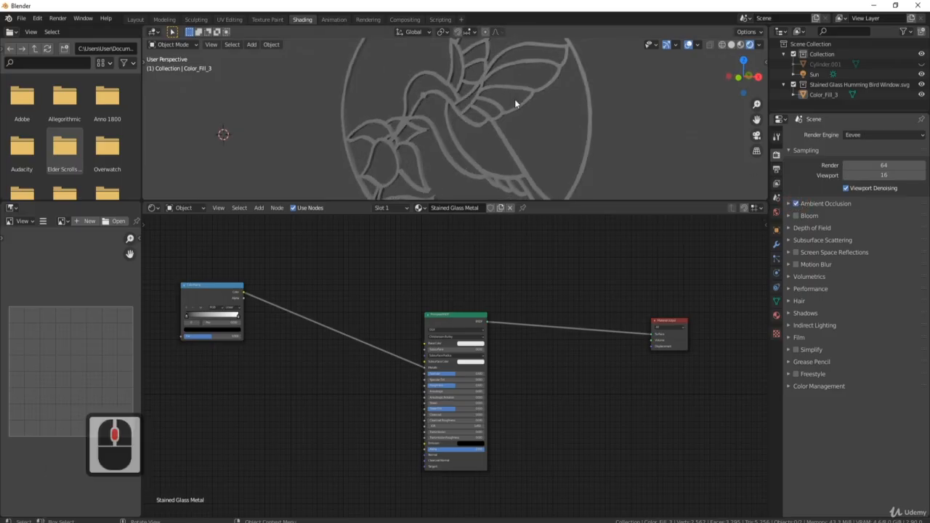
{"action": "middle_click_drag", "start_coordinate": [482, 146], "coordinate": [511, 135]}
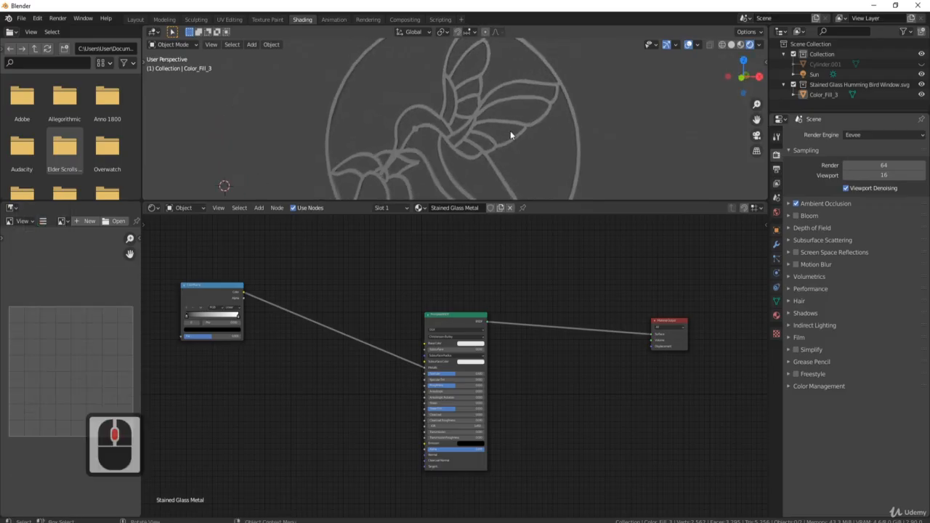
{"action": "scroll", "coordinate": [513, 113], "scroll_direction": "up", "scroll_amount": 3}
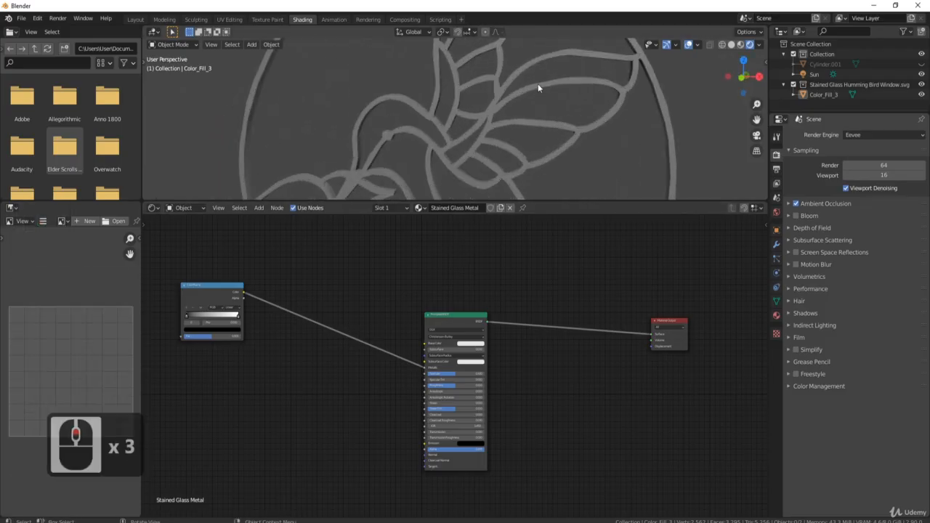
{"action": "middle_click_drag", "start_coordinate": [514, 112], "coordinate": [509, 97], "text": "shift"}
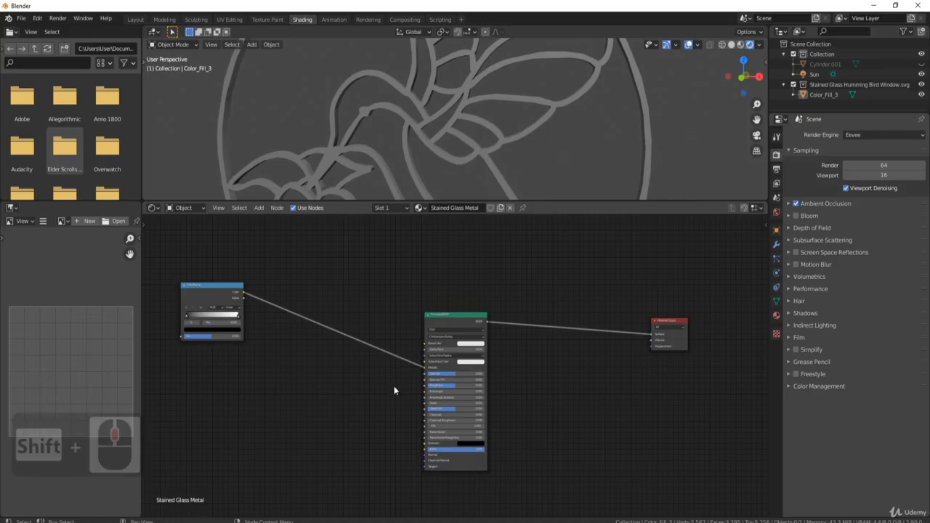
{"action": "left_click", "coordinate": [470, 344]}
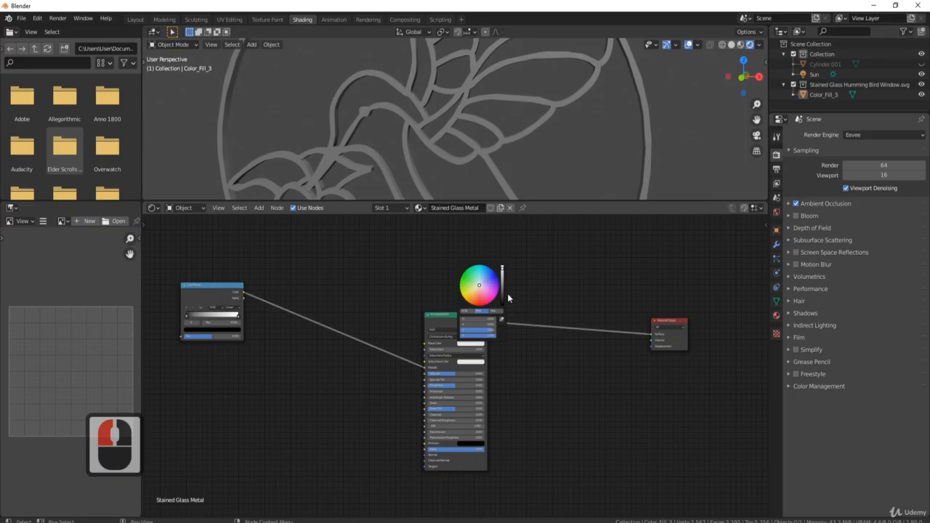
{"action": "left_click", "coordinate": [501, 310]}
{"action": "mouse_move", "coordinate": [502, 272]}
{"action": "left_mouse_down"}
{"action": "mouse_move", "coordinate": [503, 293]}
{"action": "mouse_move", "coordinate": [502, 272]}
{"action": "left_mouse_up"}
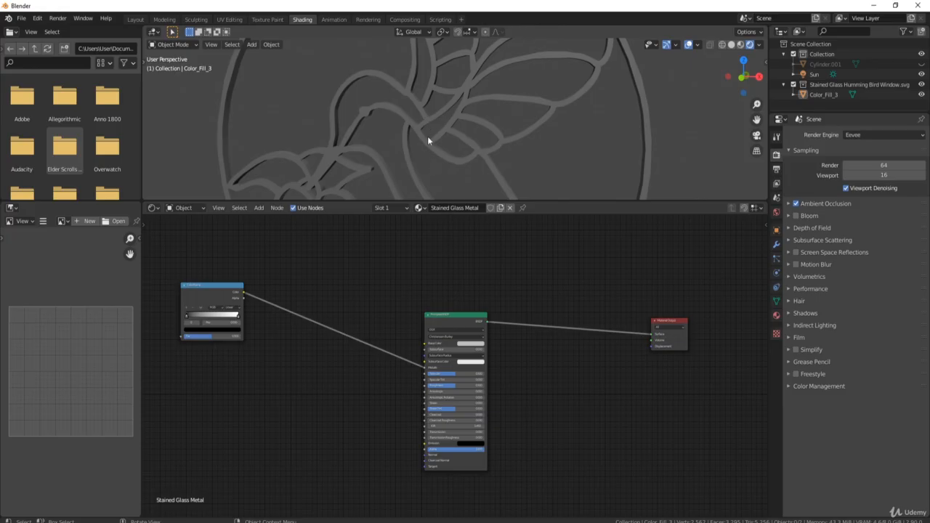
Add a Noise Texture node below the ColorRamp and connect its Color output to the Principled BSDF's Roughness input.
{"action": "middle_click_drag", "start_coordinate": [427, 136], "coordinate": [425, 103]}
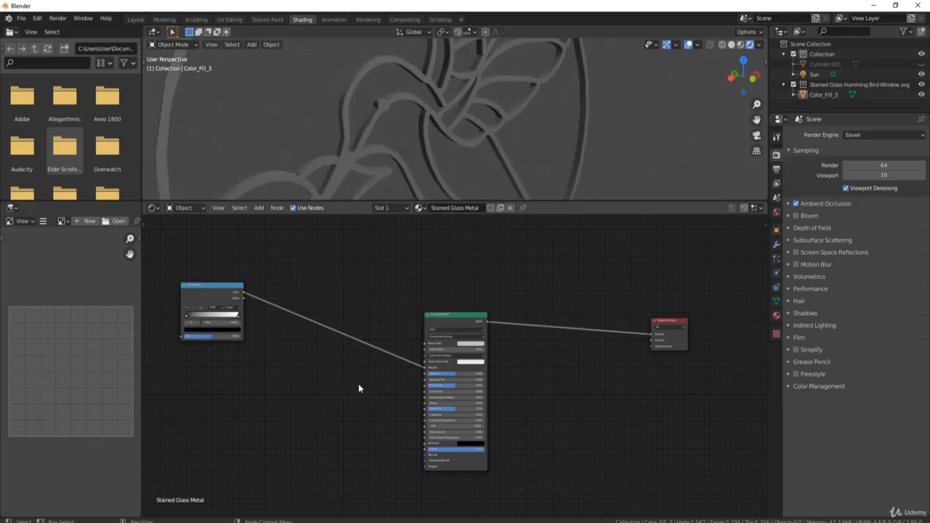
{"action": "middle_click_drag", "start_coordinate": [358, 388], "coordinate": [396, 359], "text": "shift"}
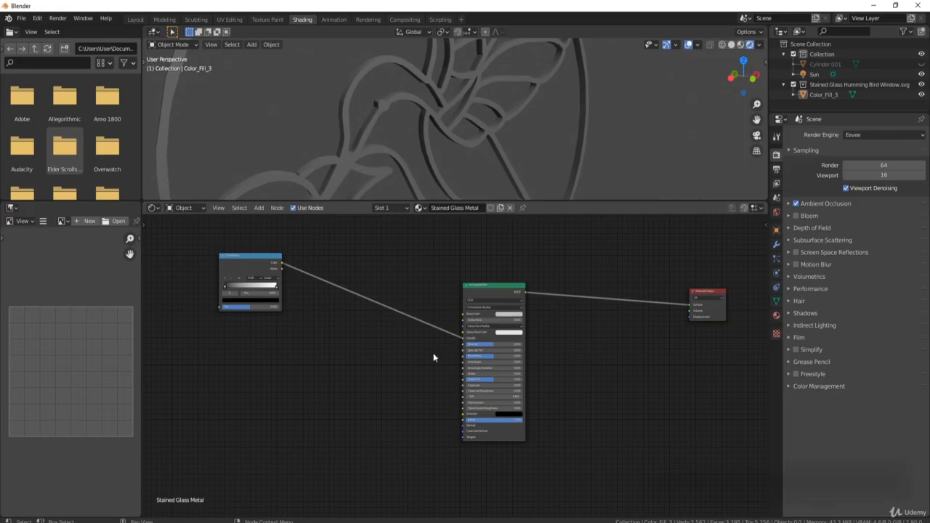
{"action": "key", "text": "shift+a"}
{"action": "left_click", "coordinate": [268, 351]}
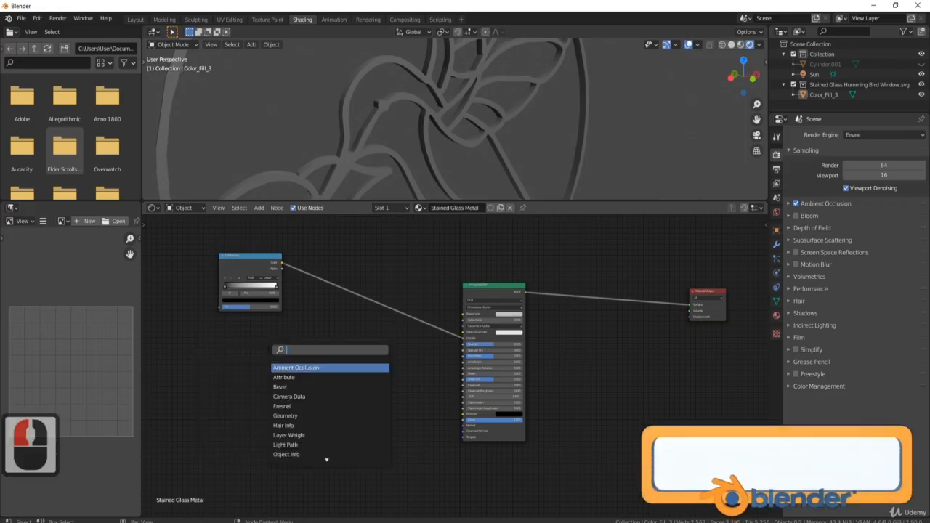
{"action": "type", "text": "noi"}
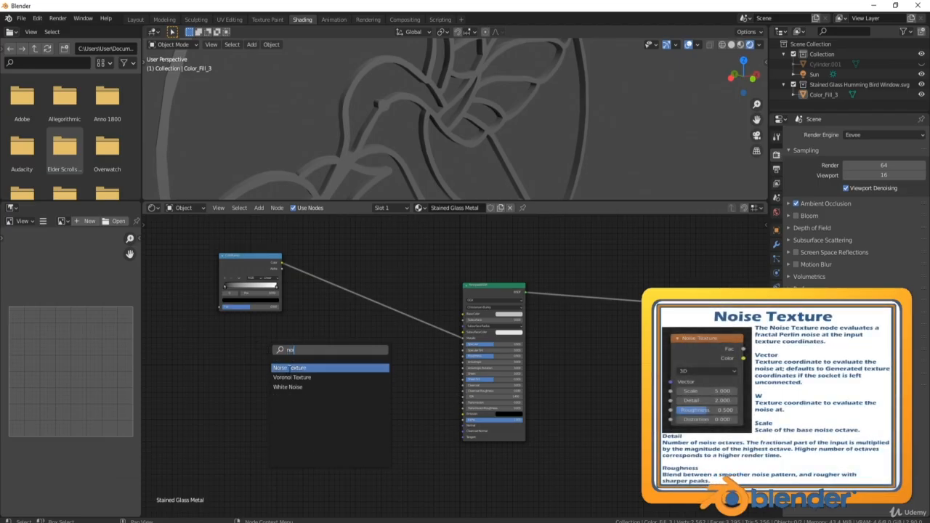
{"action": "left_click", "coordinate": [295, 368]}
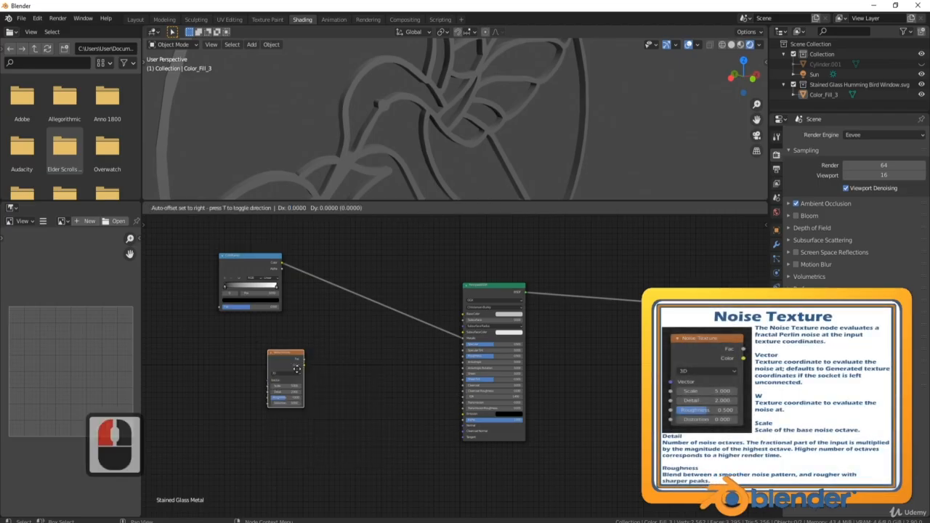
{"action": "left_click", "coordinate": [287, 348]}
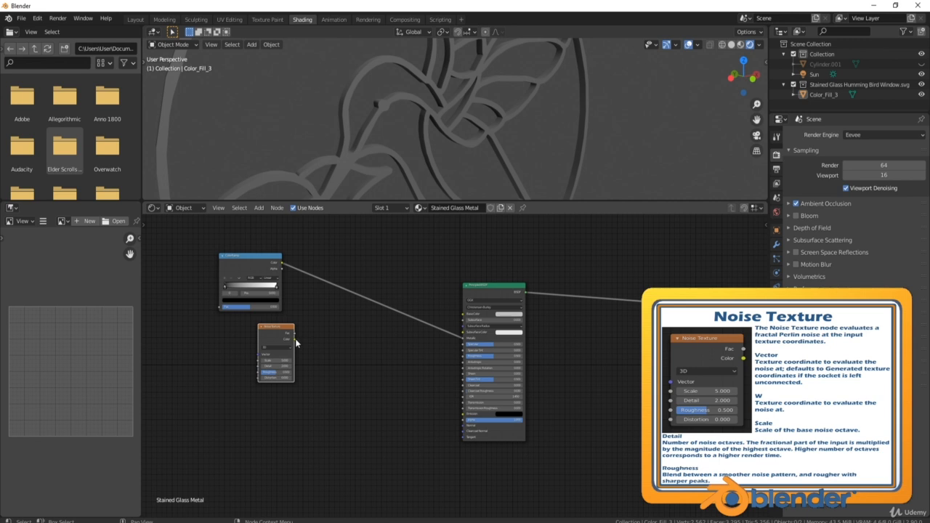
{"action": "left_click_drag", "start_coordinate": [296, 339], "coordinate": [489, 363]}
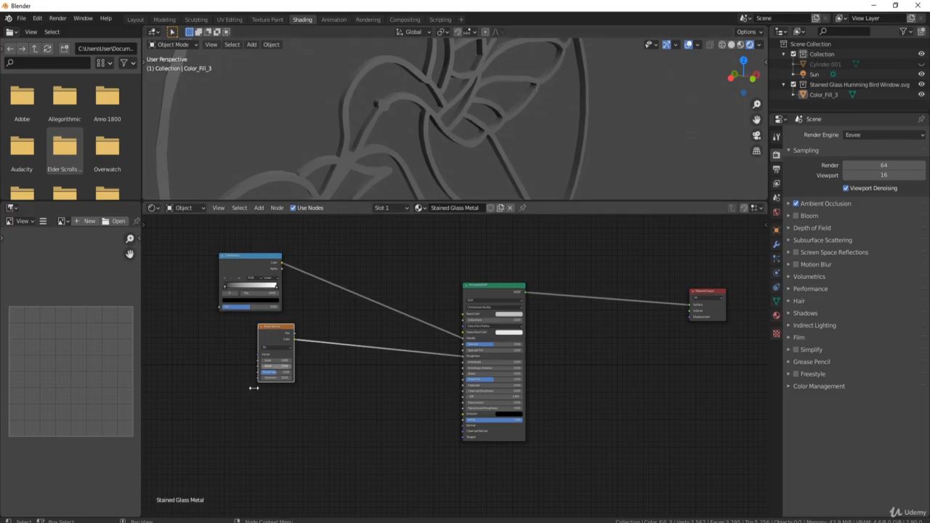
Set the Noise Texture's Scale to 275 and check the effect on the window frame.
{"action": "scroll", "coordinate": [268, 359], "scroll_direction": "up", "scroll_amount": 9}
{"action": "scroll", "coordinate": [356, 375], "scroll_direction": "up", "scroll_amount": 2}
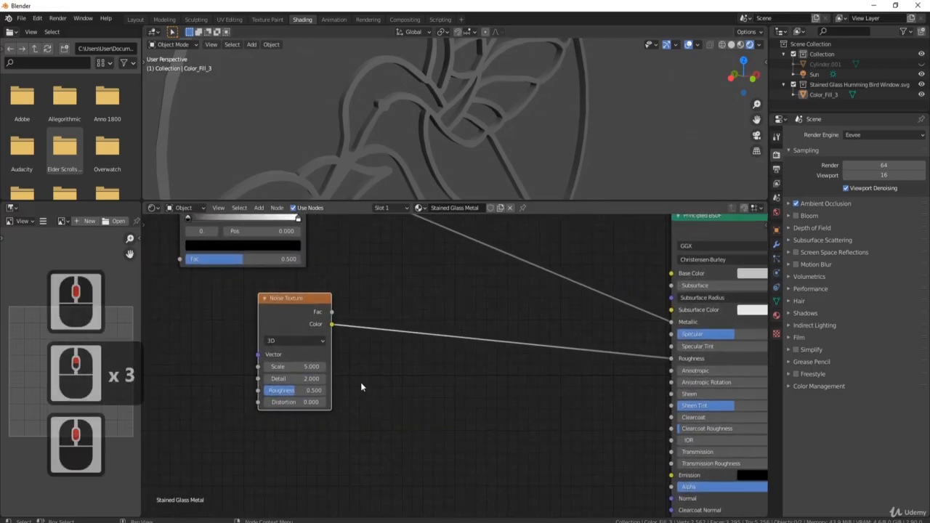
{"action": "left_click", "coordinate": [295, 368]}
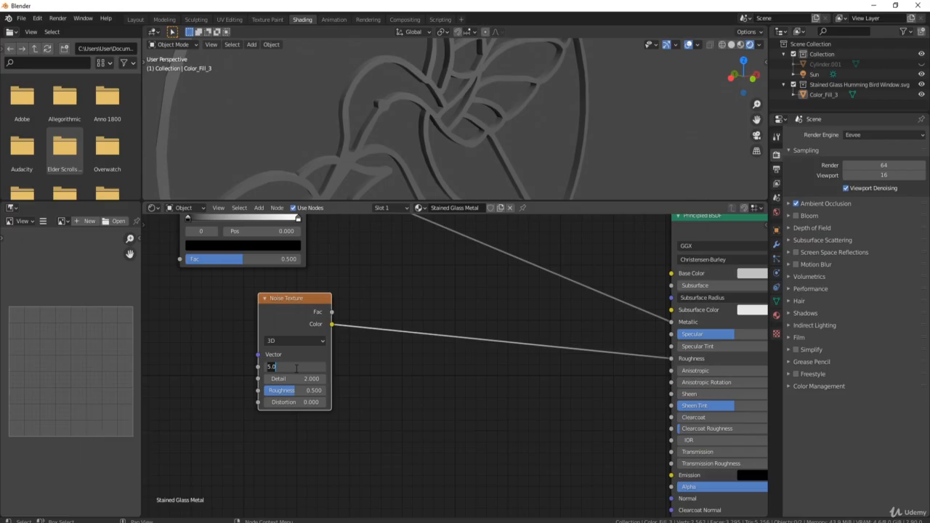
{"action": "type", "text": "275"}
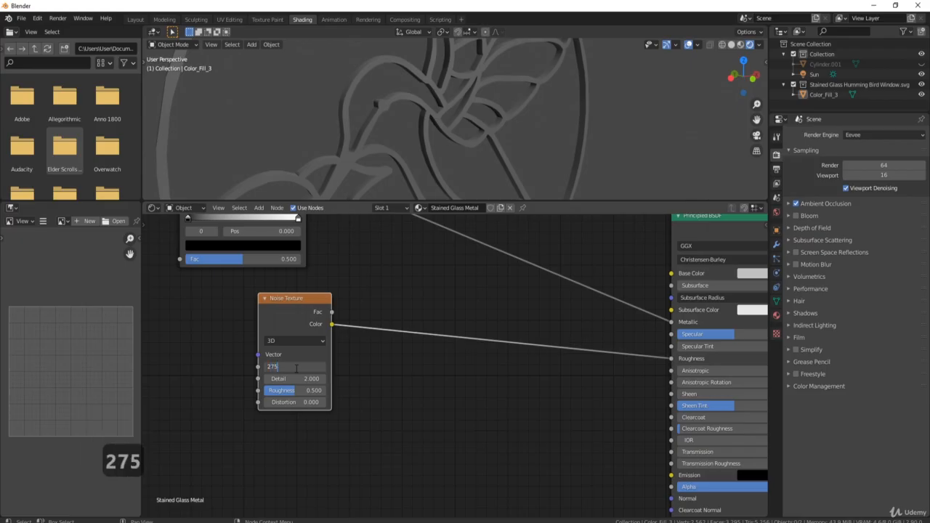
{"action": "key", "text": "Return"}
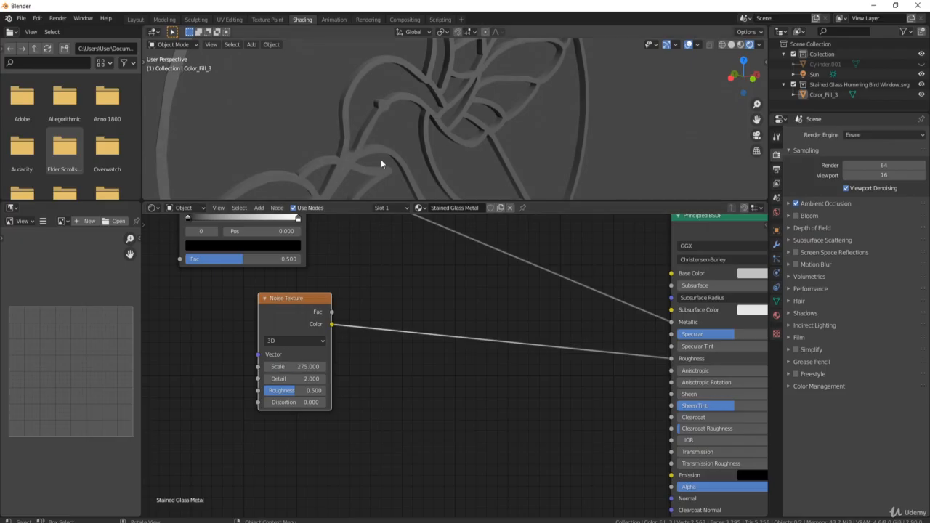
{"action": "middle_click_drag", "start_coordinate": [381, 159], "coordinate": [330, 141]}
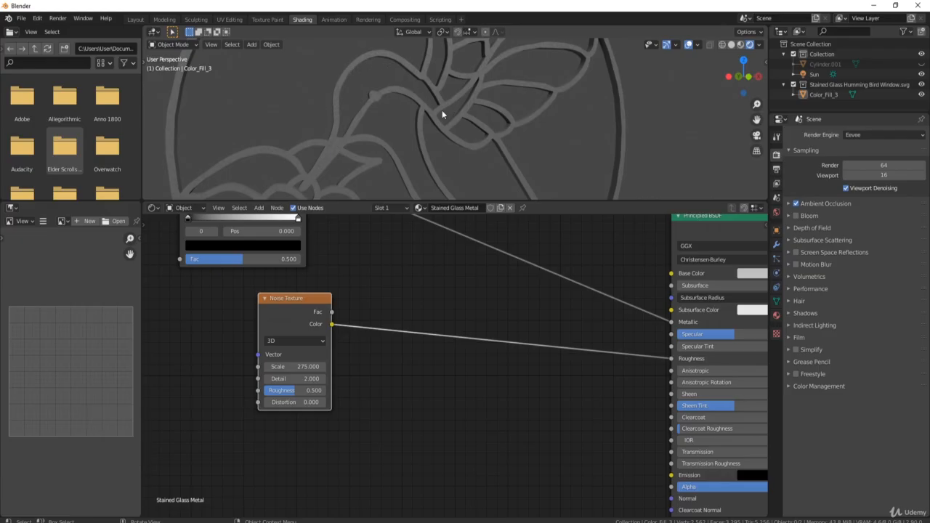
{"action": "middle_click_drag", "start_coordinate": [536, 188], "coordinate": [448, 92]}
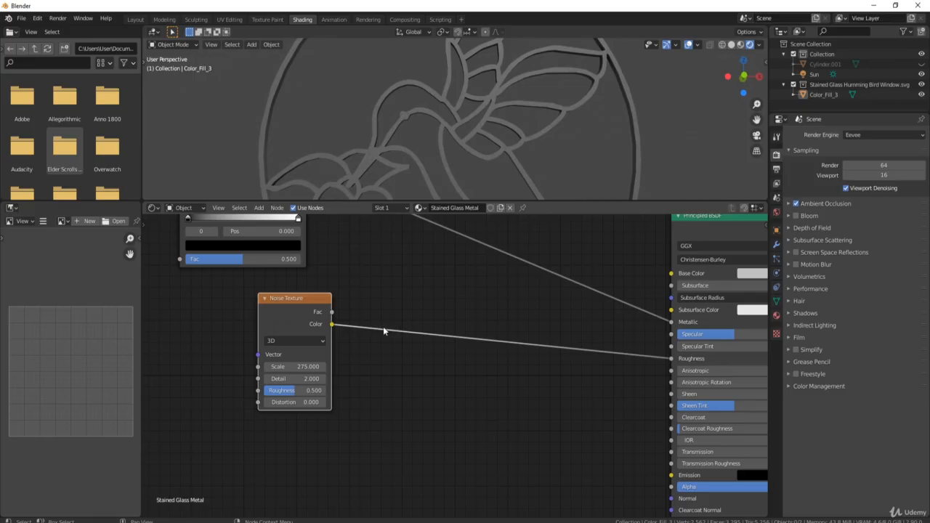
Set the Noise Texture's Detail to 14 and raise its Roughness to 0.642.
{"action": "scroll", "coordinate": [383, 326], "scroll_direction": "up", "scroll_amount": 3}
{"action": "left_click", "coordinate": [295, 379]}
{"action": "type", "text": "14"}
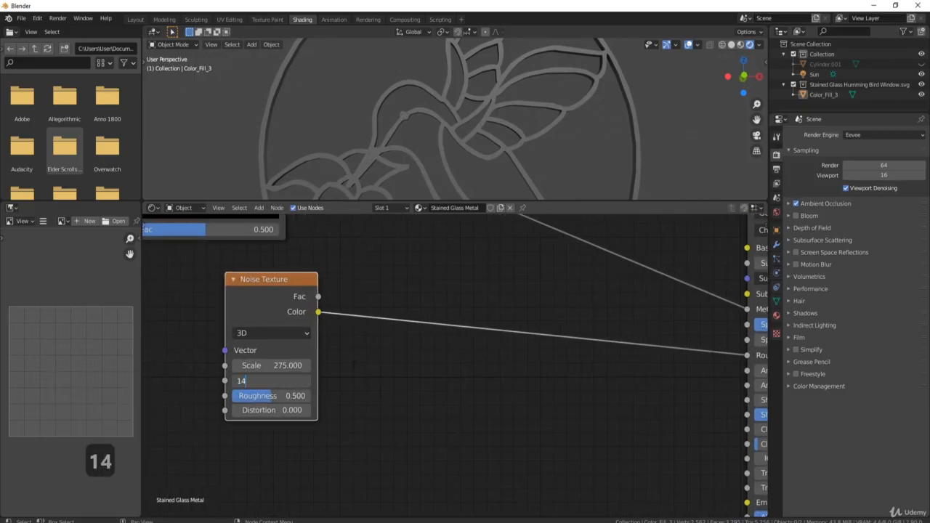
{"action": "key", "text": "Return"}
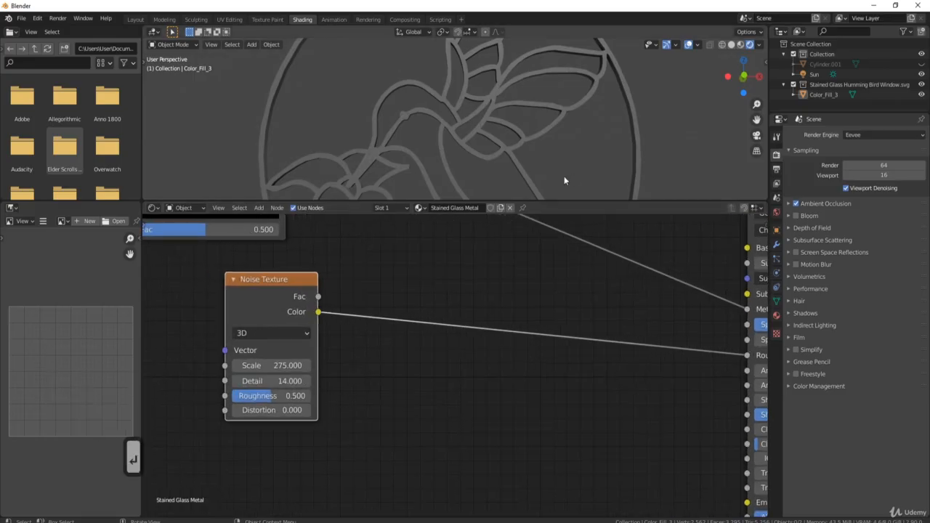
{"action": "scroll", "coordinate": [537, 164], "scroll_direction": "up", "scroll_amount": 4}
{"action": "middle_click_drag", "start_coordinate": [420, 108], "coordinate": [368, 43]}
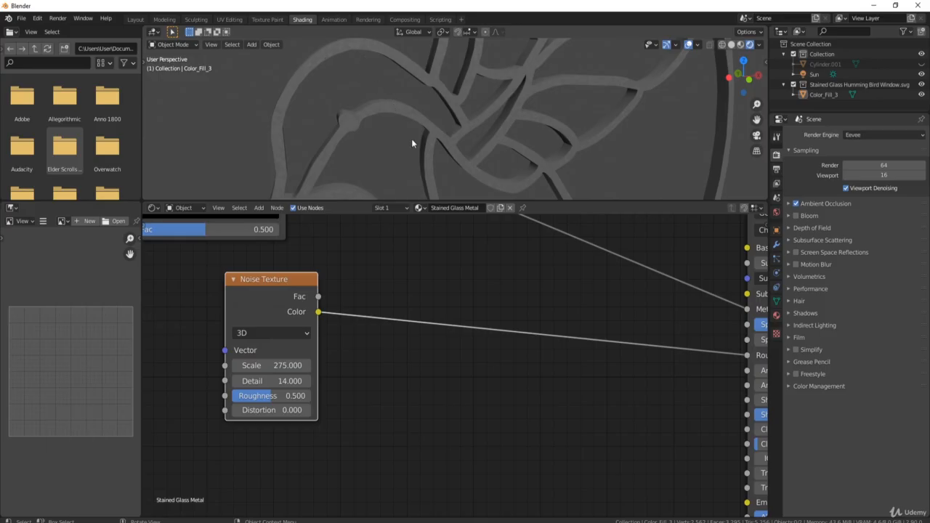
{"action": "left_click_drag", "start_coordinate": [272, 396], "coordinate": [284, 398]}
Add a Texture Coordinate node in the empty space below and to the left of the Noise Texture node.
{"action": "scroll", "coordinate": [428, 288], "scroll_direction": "down", "scroll_amount": 6}
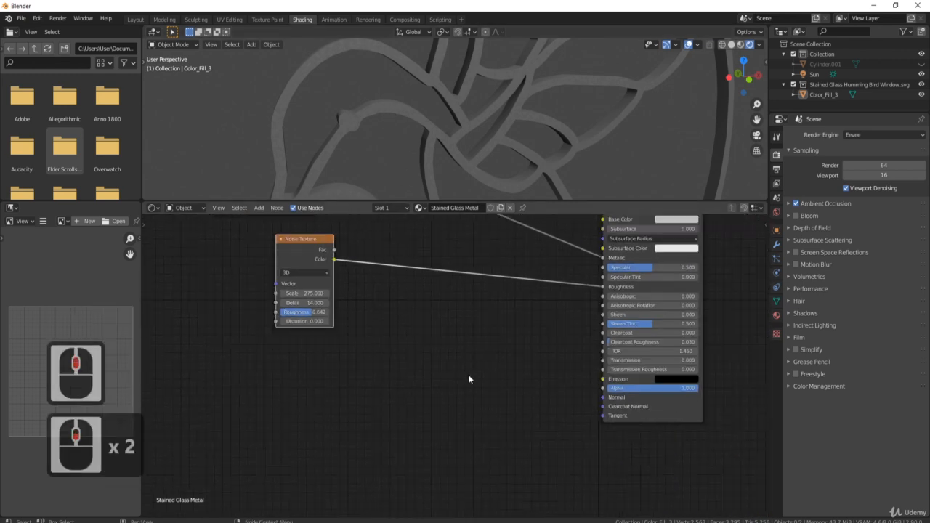
{"action": "middle_click_drag", "start_coordinate": [322, 401], "coordinate": [402, 382]}
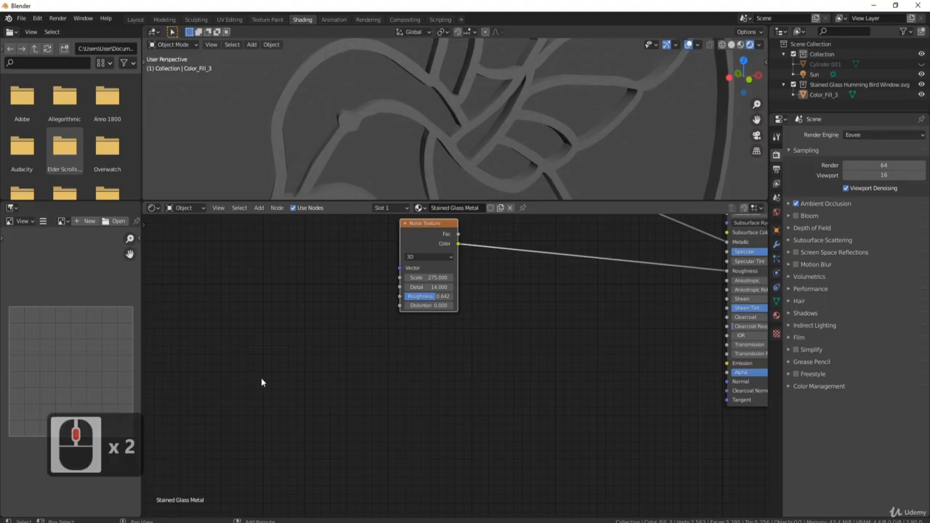
{"action": "key", "text": "shift+a"}
{"action": "left_click", "coordinate": [261, 377]}
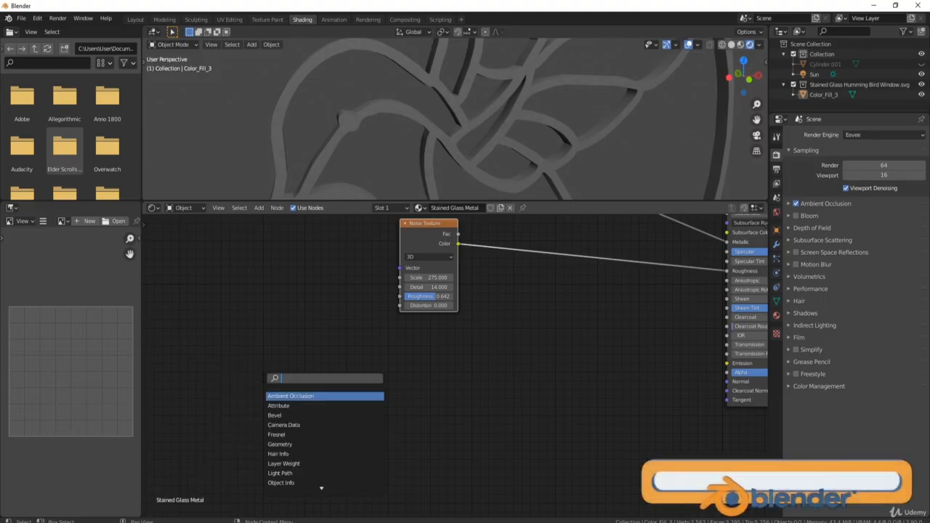
{"action": "type", "text": "tex"}
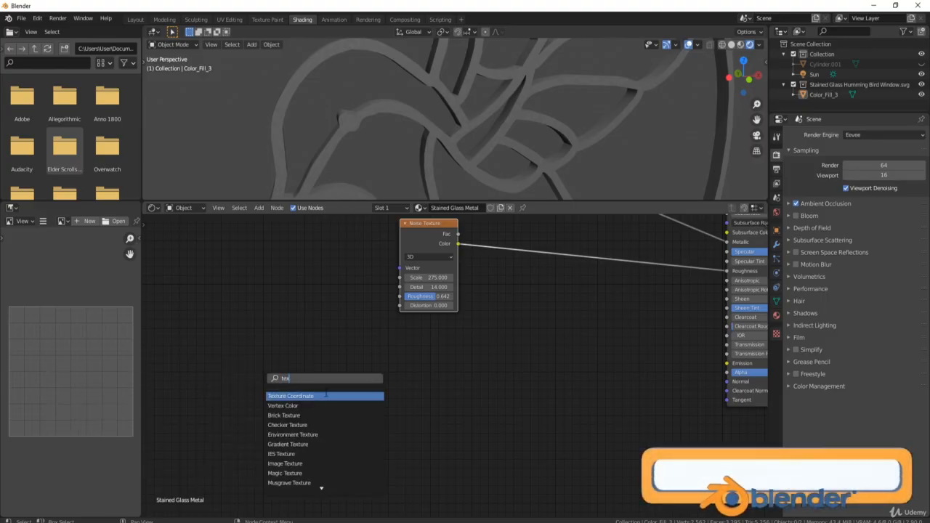
{"action": "left_click", "coordinate": [325, 395]}
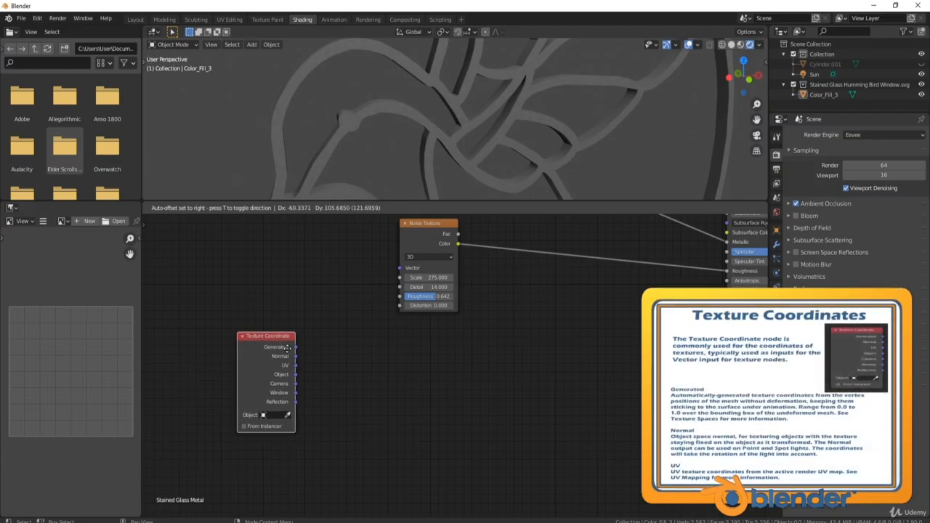
{"action": "left_click", "coordinate": [288, 348]}
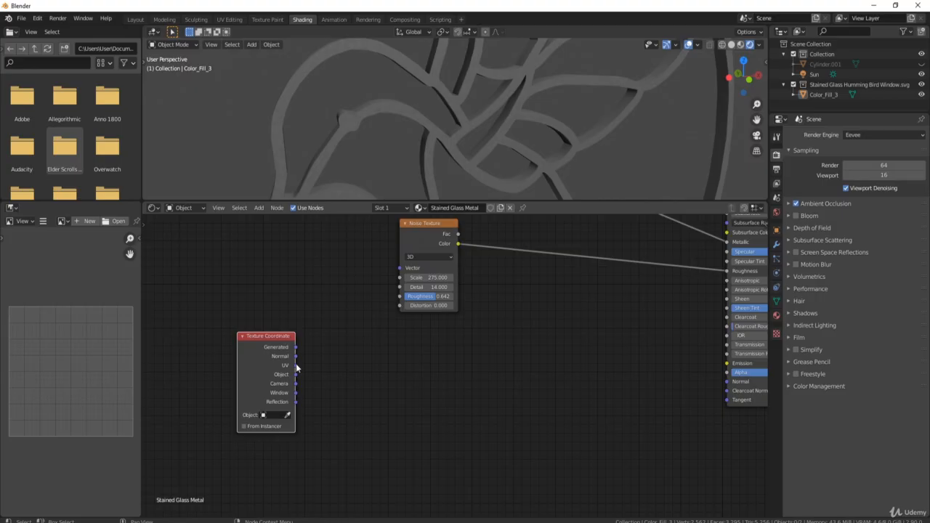
Add a Mapping node beside the Texture Coordinate node and connect the UV output to its Vector input.
{"action": "key", "text": "shift+a"}
{"action": "left_click", "coordinate": [364, 400]}
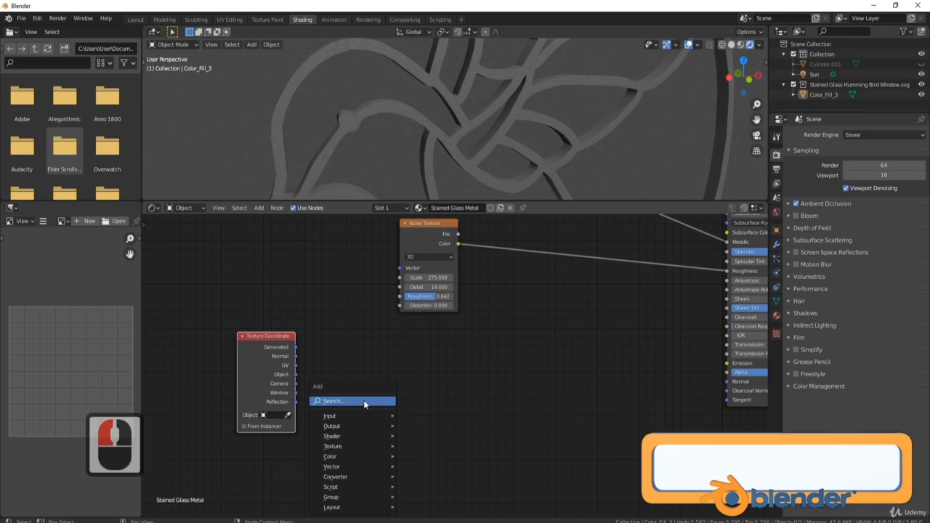
{"action": "type", "text": "mapping"}
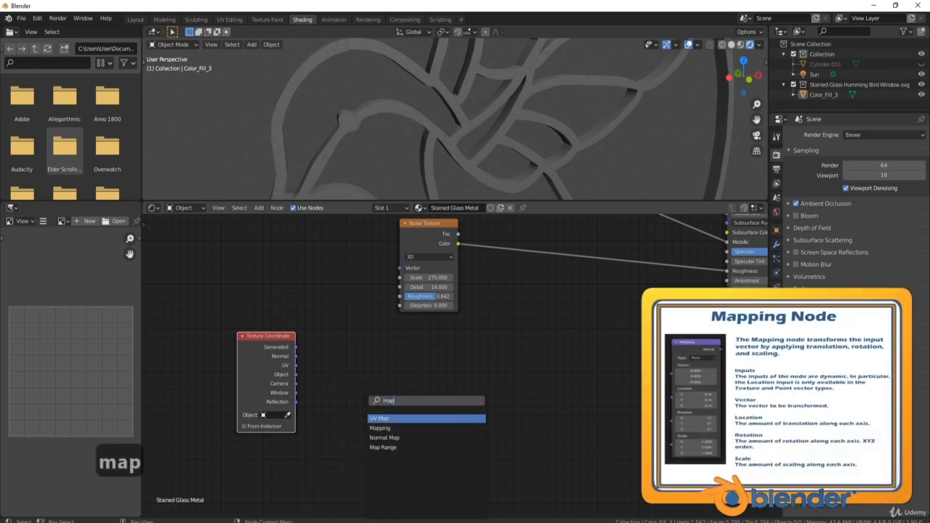
{"action": "left_click", "coordinate": [388, 429]}
{"action": "left_click", "coordinate": [370, 367]}
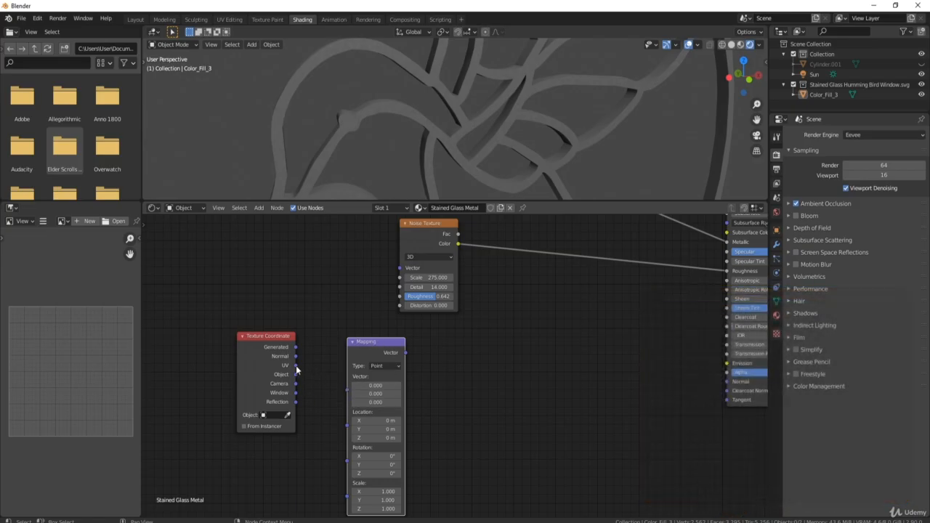
{"action": "left_click_drag", "start_coordinate": [295, 365], "coordinate": [347, 390]}
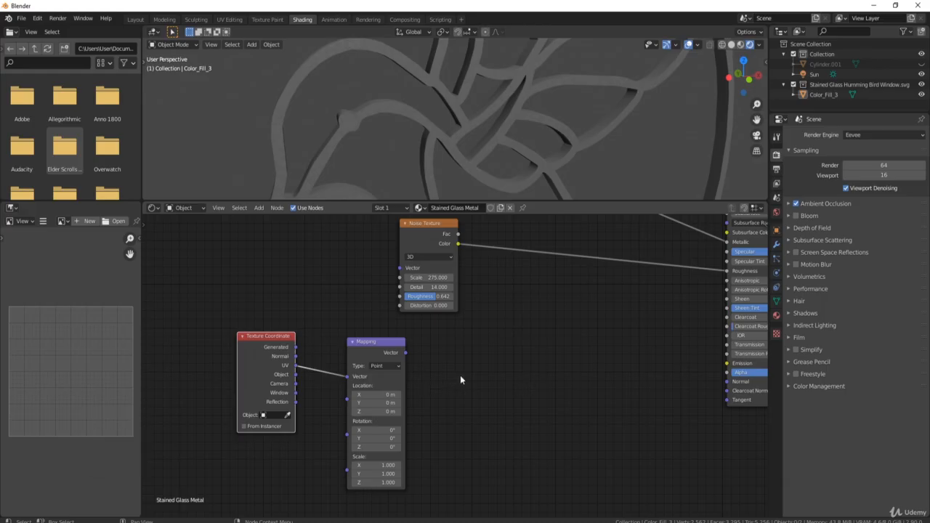
Add a Voronoi Texture node to the right of the Mapping node and connect Mapping's Vector output to its Vector input.
{"action": "middle_click_drag", "start_coordinate": [473, 380], "coordinate": [420, 375]}
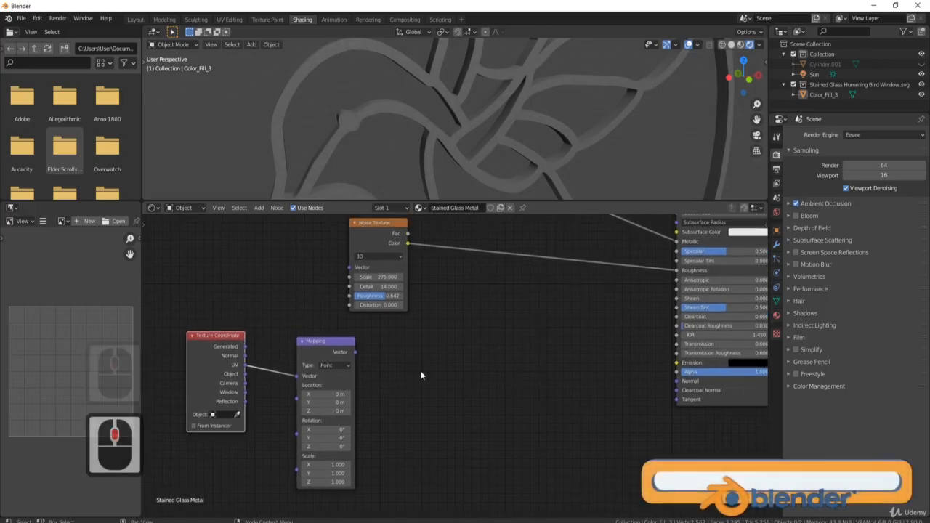
{"action": "left_click", "coordinate": [436, 418]}
{"action": "key", "text": "shift+a"}
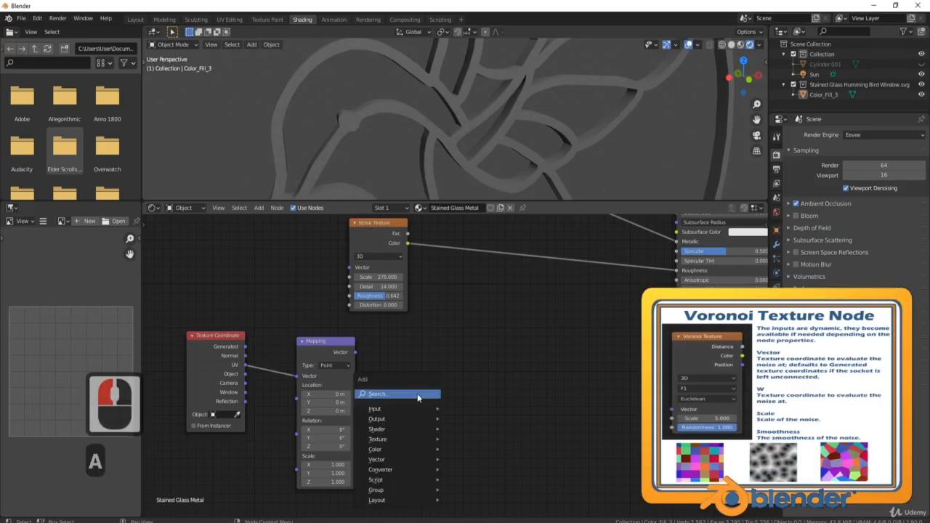
{"action": "left_click", "coordinate": [418, 396]}
{"action": "type", "text": "vor"}
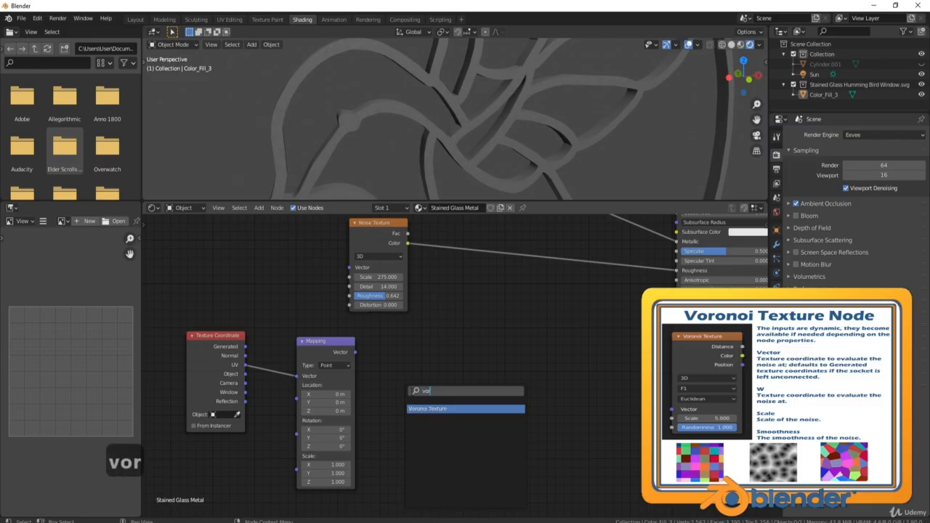
{"action": "left_click", "coordinate": [436, 408]}
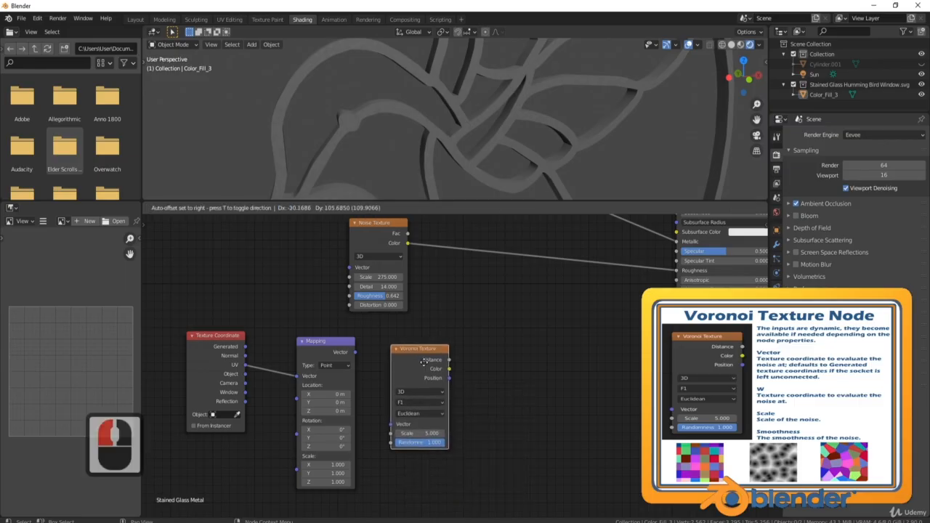
{"action": "left_click", "coordinate": [445, 377]}
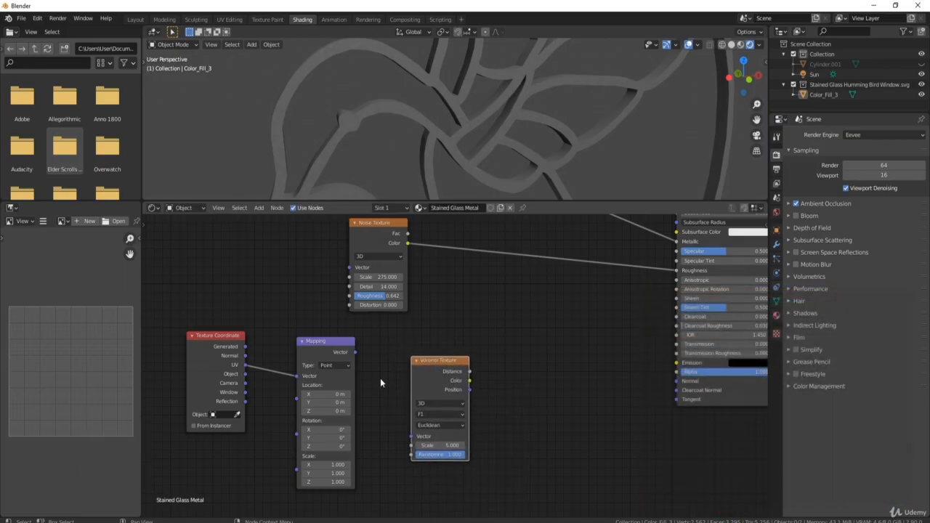
{"action": "left_click_drag", "start_coordinate": [356, 351], "coordinate": [412, 437]}
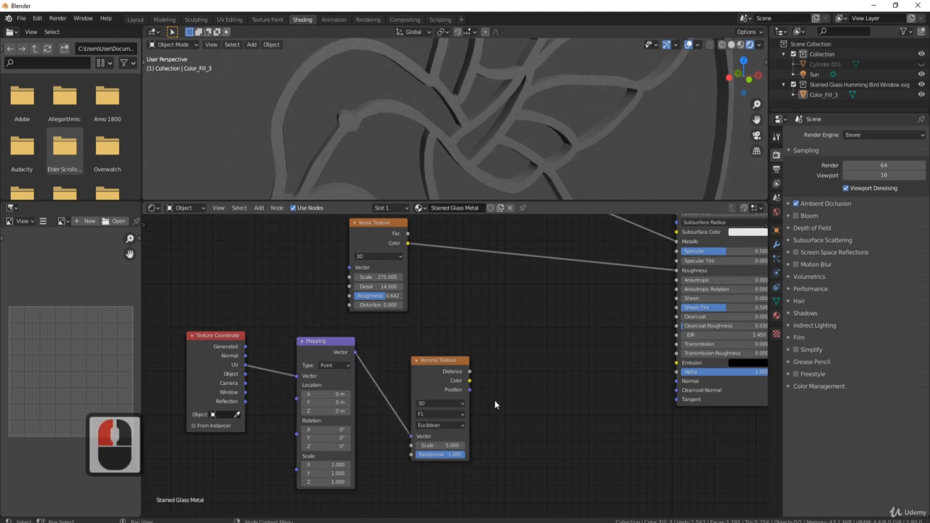
Add a ColorRamp node to the right of the Voronoi Texture node and connect Voronoi's Color output to its Fac input.
{"action": "scroll", "coordinate": [498, 364], "scroll_direction": "down", "scroll_amount": 5}
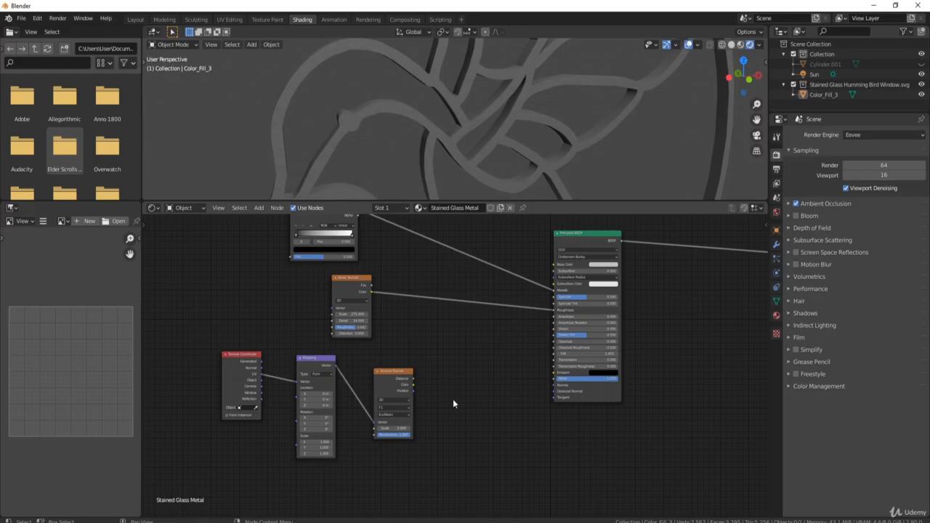
{"action": "middle_click_drag", "start_coordinate": [453, 399], "coordinate": [398, 381]}
{"action": "left_click", "coordinate": [400, 388]}
{"action": "key", "text": "shift+a"}
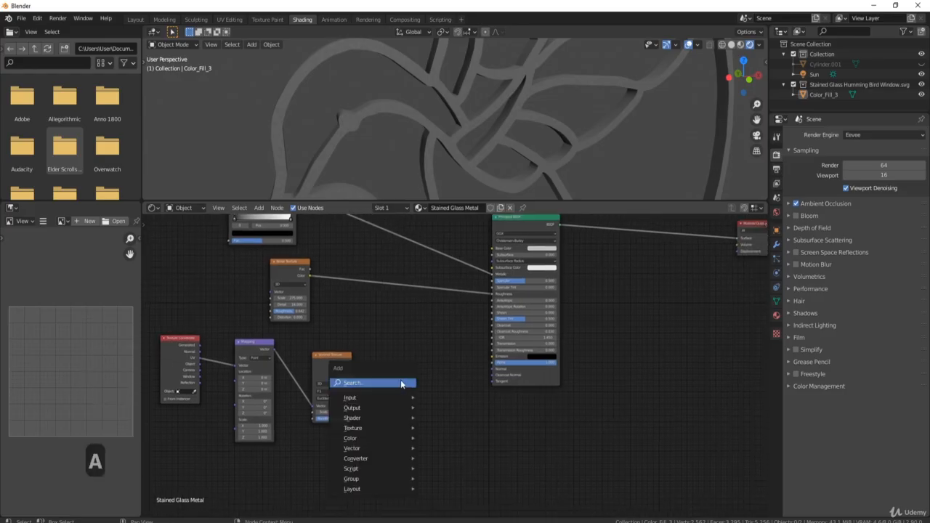
{"action": "type", "text": "color"}
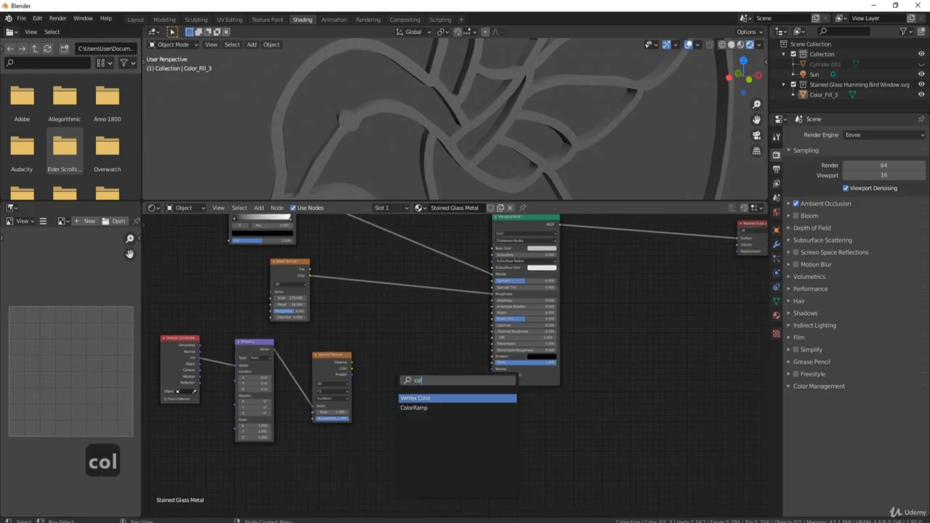
{"action": "key", "text": "Return"}
{"action": "left_click", "coordinate": [407, 385]}
{"action": "left_click", "coordinate": [375, 393]}
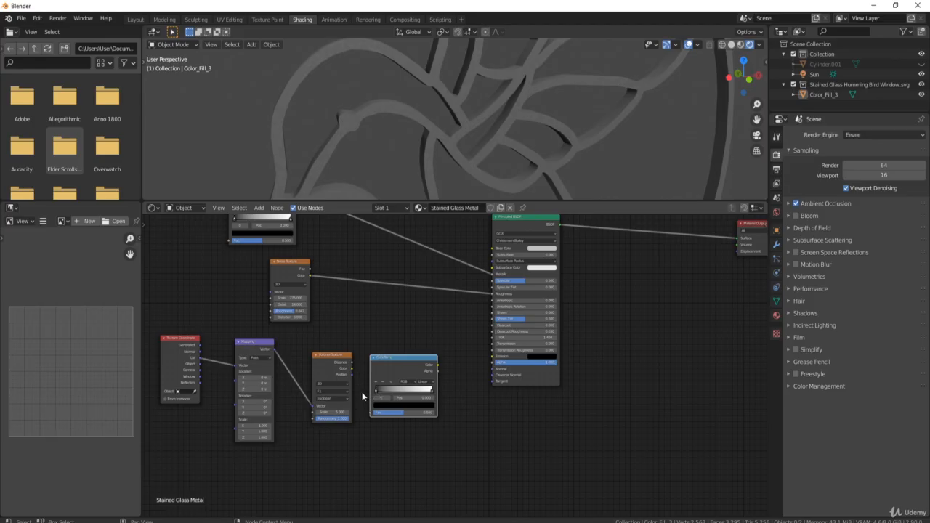
{"action": "left_click_drag", "start_coordinate": [352, 369], "coordinate": [369, 412]}
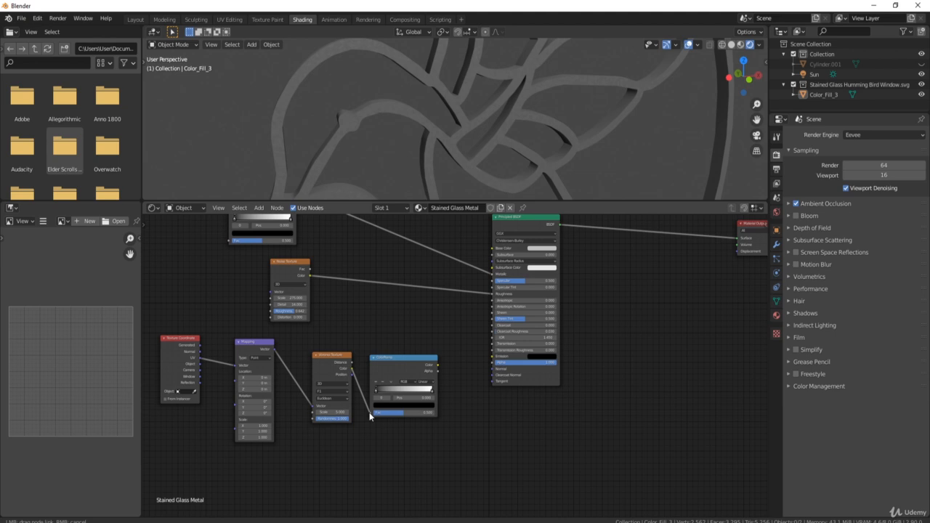
Move the Principled BSDF node closer to the Material Output and add a Bump node between the new ColorRamp and the Principled BSDF.
{"action": "scroll", "coordinate": [607, 298], "scroll_direction": "down", "scroll_amount": 3}
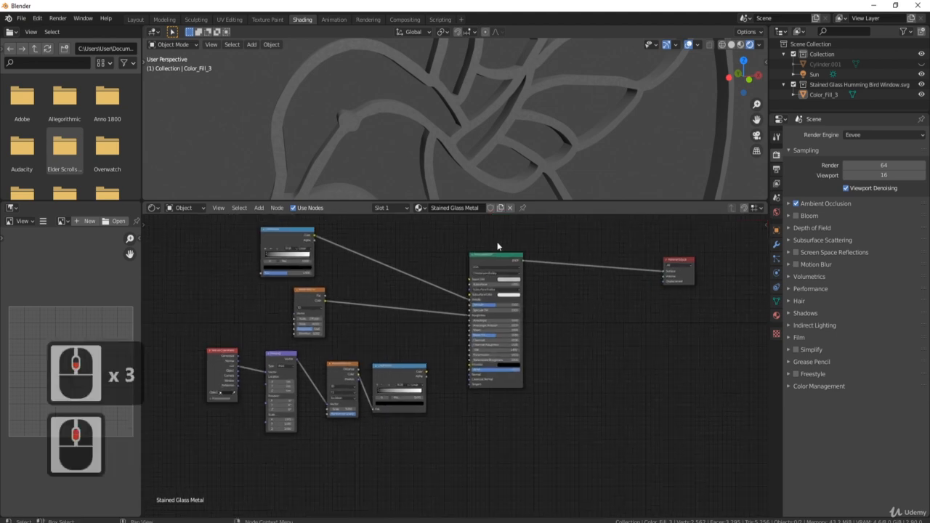
{"action": "left_click_drag", "start_coordinate": [495, 253], "coordinate": [553, 259]}
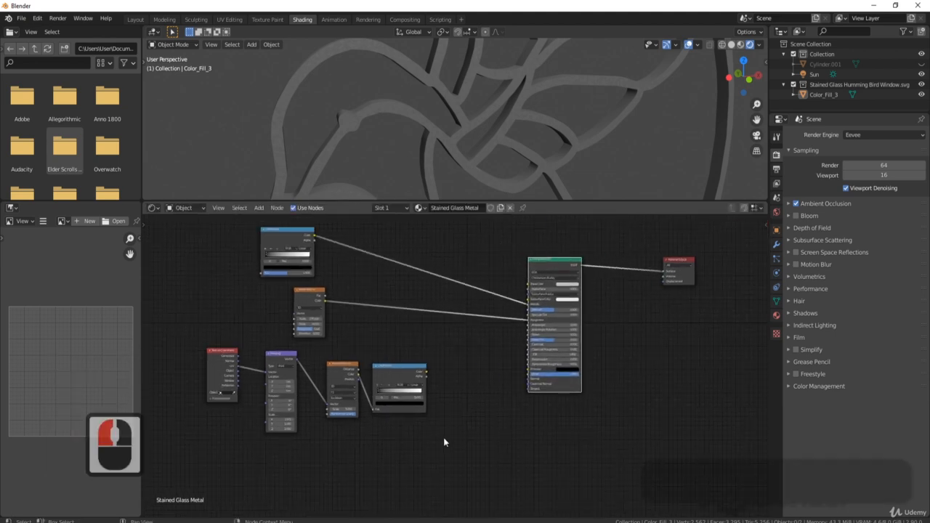
{"action": "scroll", "coordinate": [444, 437], "scroll_direction": "up", "scroll_amount": 7}
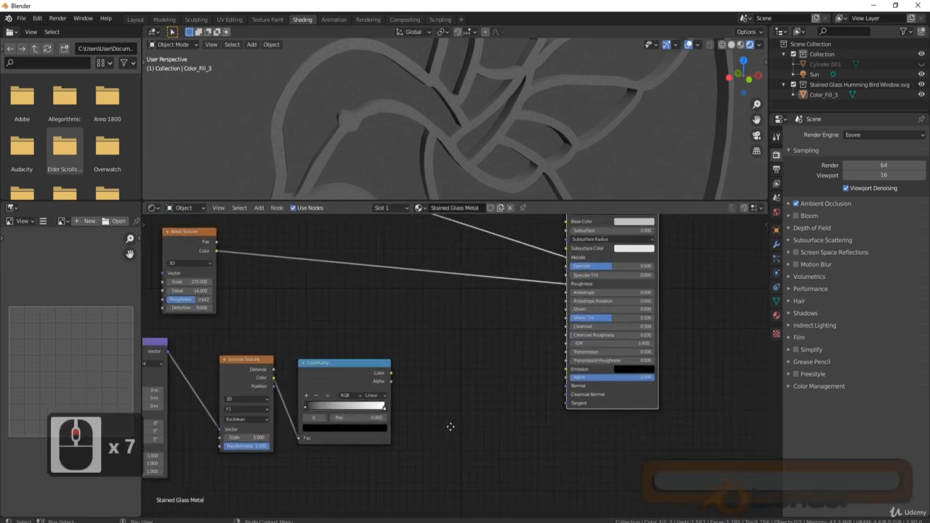
{"action": "key", "text": "shift+a"}
{"action": "left_click", "coordinate": [484, 389]}
{"action": "type", "text": "bump"}
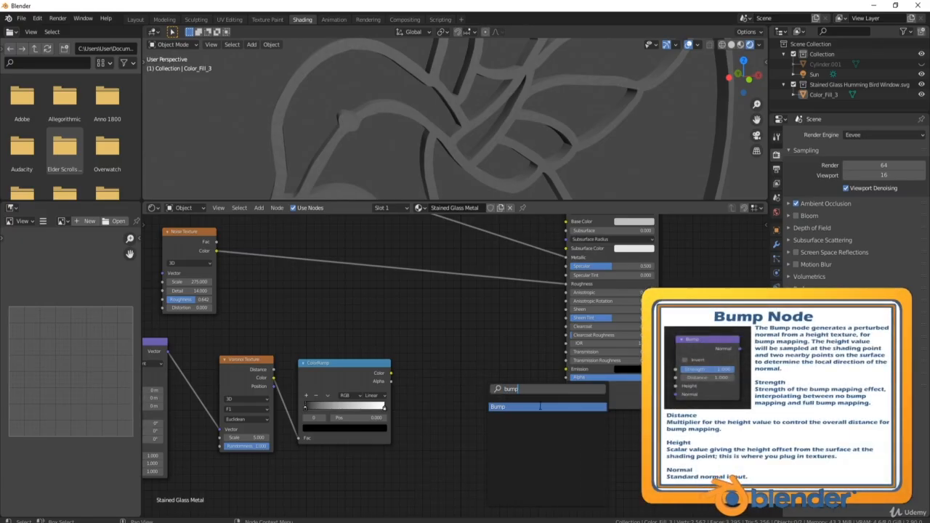
{"action": "left_click", "coordinate": [523, 406]}
{"action": "left_click", "coordinate": [395, 434]}
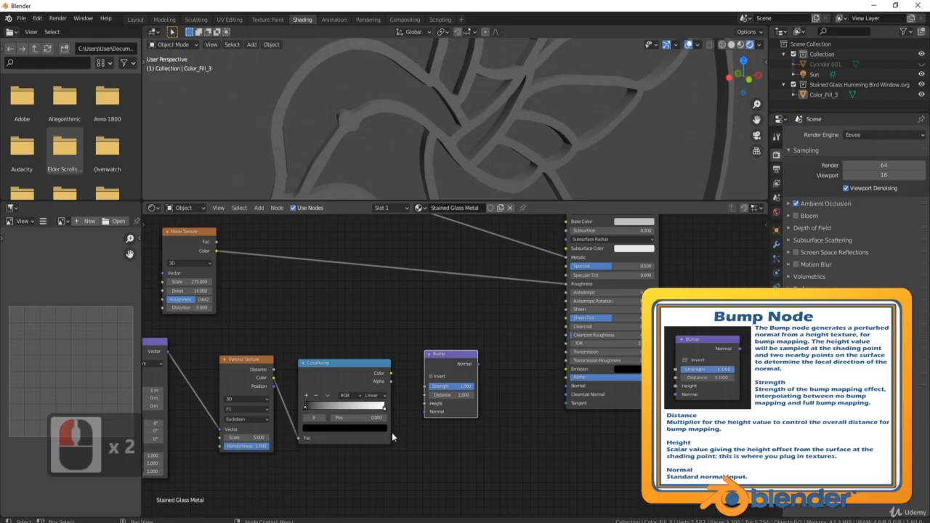
Connect the ColorRamp's Color output to the Bump node's Height input and Bump's Normal output to the Principled BSDF's Normal input.
{"action": "left_click_drag", "start_coordinate": [391, 373], "coordinate": [393, 376]}
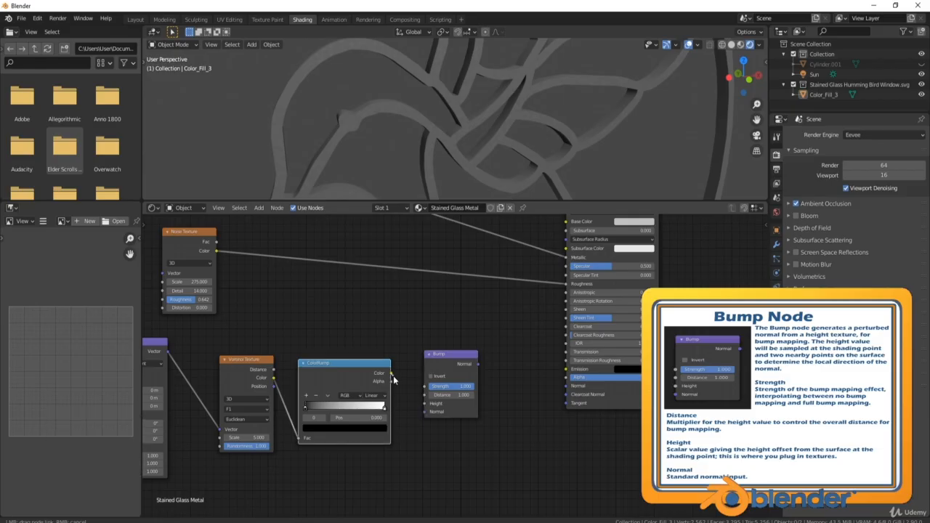
{"action": "left_click_drag", "start_coordinate": [427, 413], "coordinate": [427, 408]}
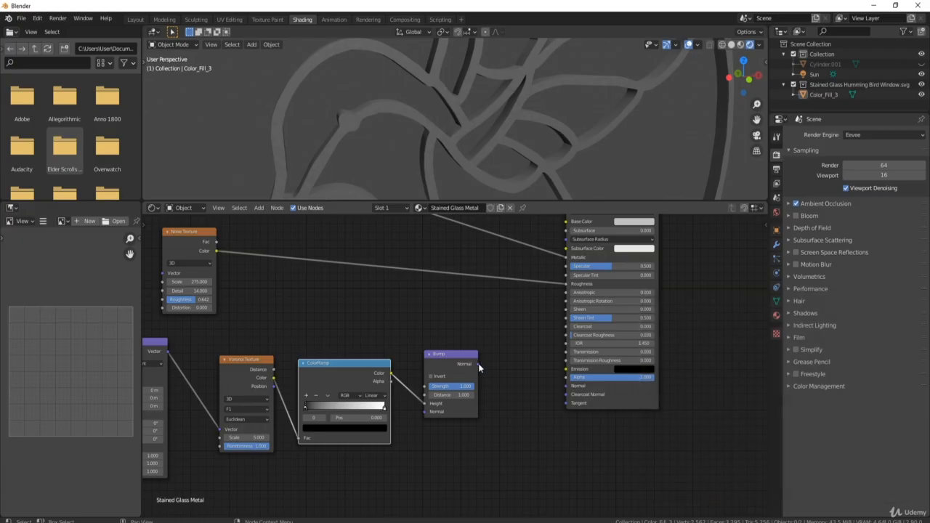
{"action": "mouse_move", "coordinate": [478, 363]}
{"action": "left_mouse_down"}
{"action": "mouse_move", "coordinate": [567, 389]}
{"action": "mouse_move", "coordinate": [554, 381]}
{"action": "left_mouse_up"}
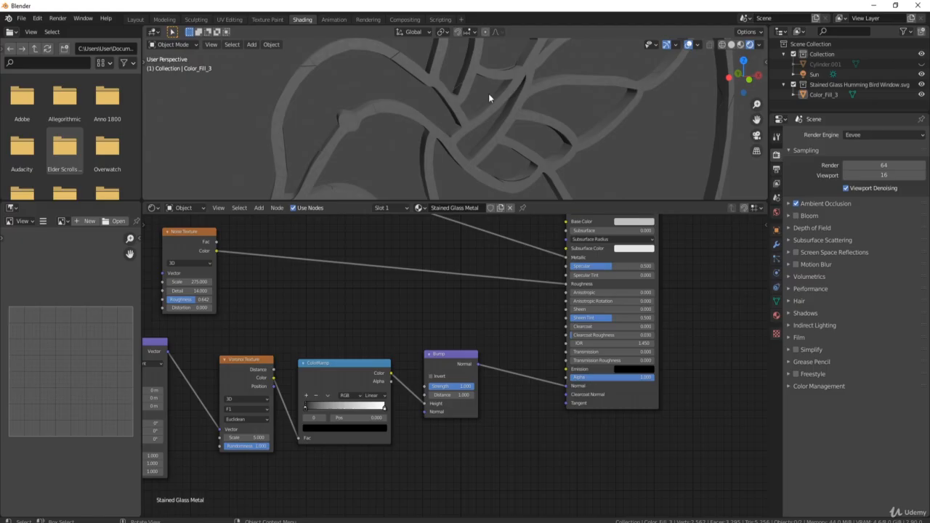
Set the Voronoi Texture's Scale to 5000.
{"action": "scroll", "coordinate": [468, 106], "scroll_direction": "down", "scroll_amount": 2}
{"action": "middle_click_drag", "start_coordinate": [468, 106], "coordinate": [505, 110]}
{"action": "middle_click_drag", "start_coordinate": [443, 125], "coordinate": [538, 115], "text": "shift"}
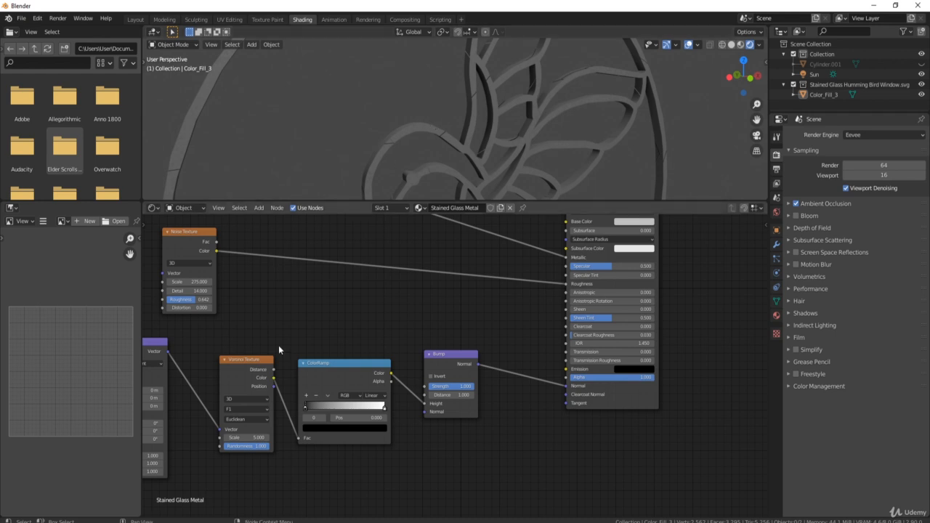
{"action": "middle_click_drag", "start_coordinate": [296, 317], "coordinate": [413, 304]}
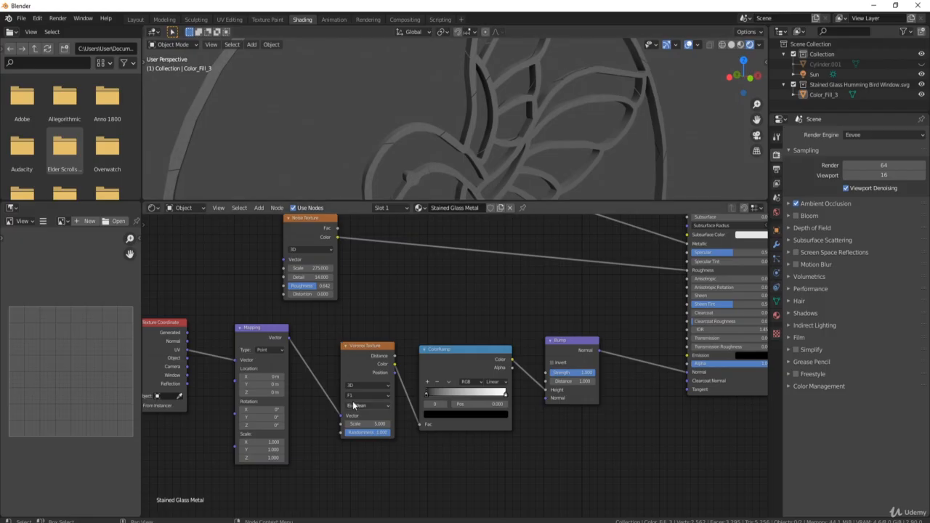
{"action": "scroll", "coordinate": [360, 429], "scroll_direction": "up", "scroll_amount": 5}
{"action": "middle_click_drag", "start_coordinate": [356, 398], "coordinate": [346, 360]}
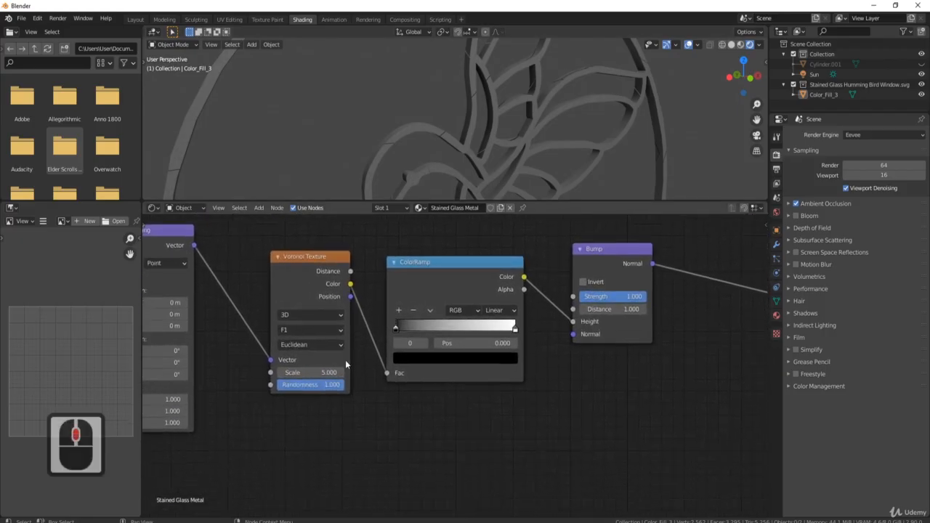
{"action": "left_click", "coordinate": [317, 373]}
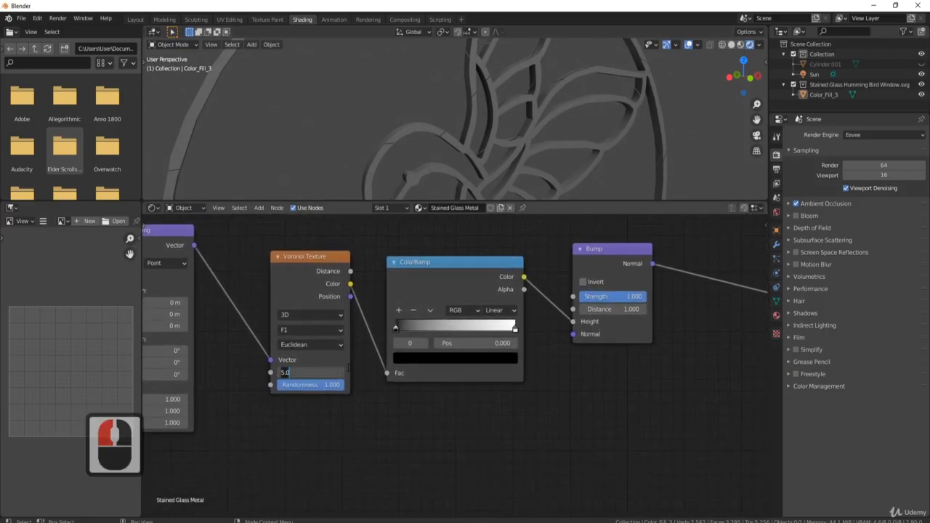
{"action": "type", "text": "5000"}
{"action": "key", "text": "Return"}
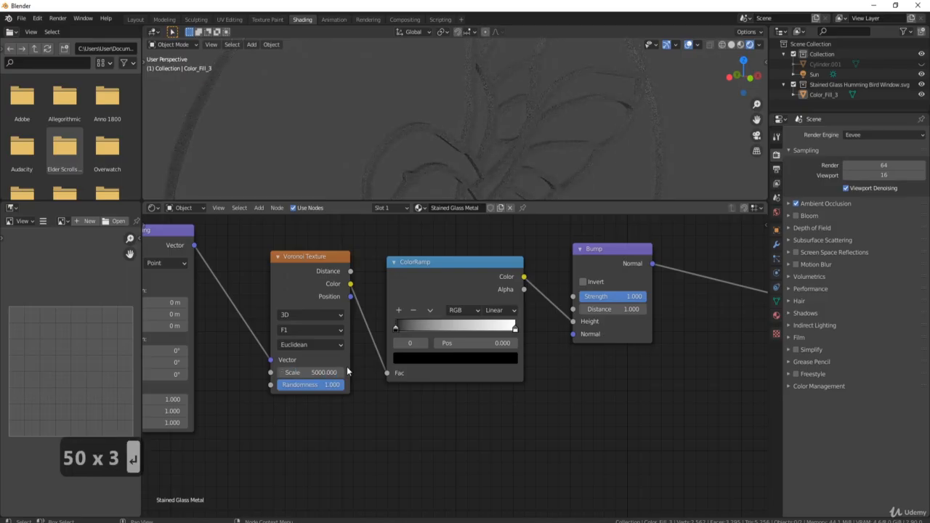
Lower the Bump node's Strength to 0.217.
{"action": "middle_click_drag", "start_coordinate": [509, 174], "coordinate": [512, 145]}
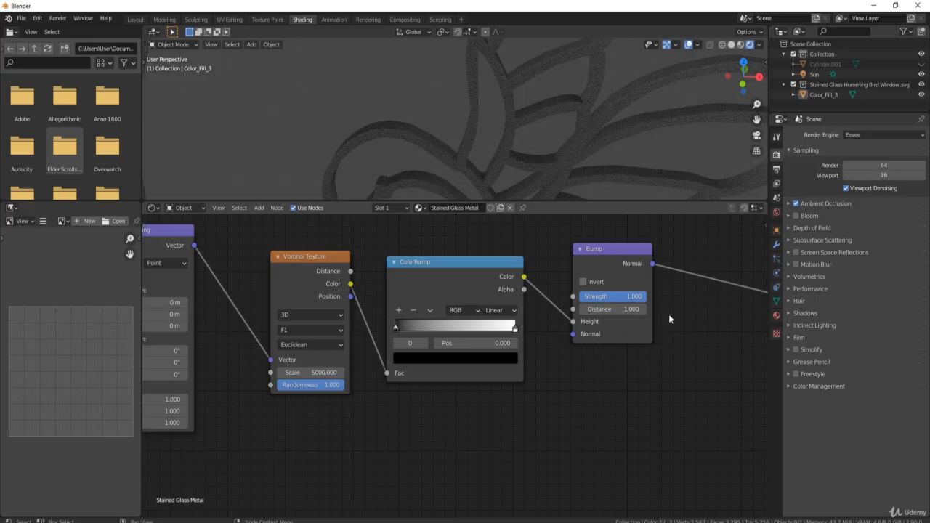
{"action": "middle_click_drag", "start_coordinate": [669, 314], "coordinate": [577, 329]}
{"action": "scroll", "coordinate": [599, 314], "scroll_direction": "up", "scroll_amount": 2}
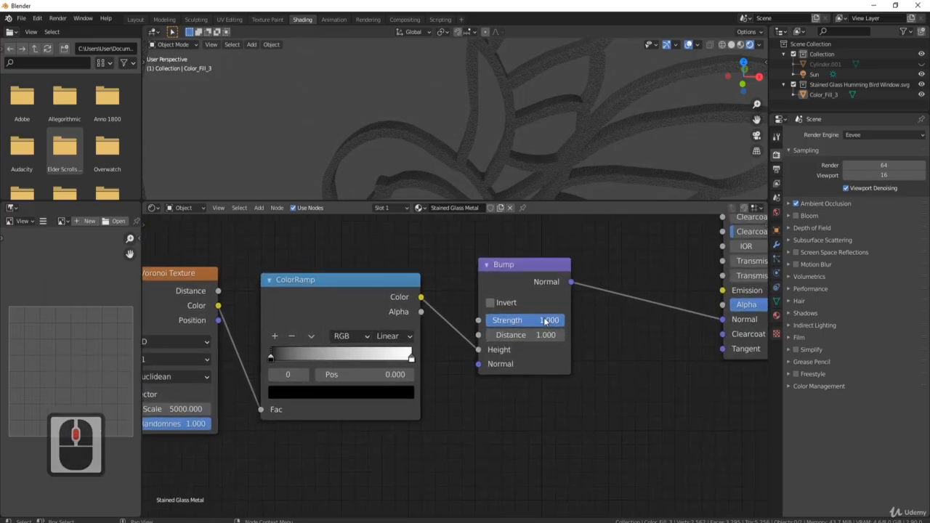
{"action": "left_click_drag", "start_coordinate": [545, 321], "coordinate": [503, 321]}
Try moving the black stop of the ColorRamp feeding the Bump node to about 0.3, with the white stop at 1.000.
{"action": "middle_click_drag", "start_coordinate": [646, 192], "coordinate": [534, 137]}
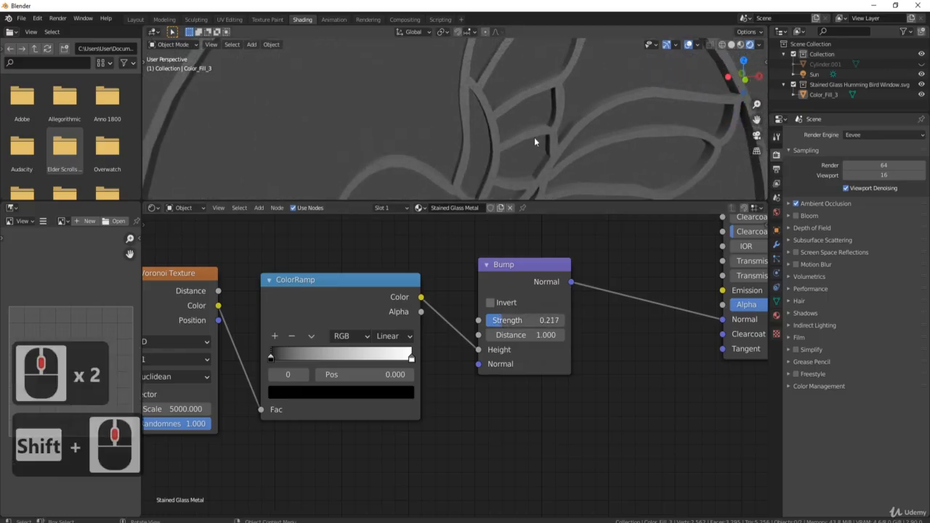
{"action": "middle_click_drag", "start_coordinate": [601, 146], "coordinate": [557, 136]}
{"action": "scroll", "coordinate": [558, 134], "scroll_direction": "up", "scroll_amount": 3}
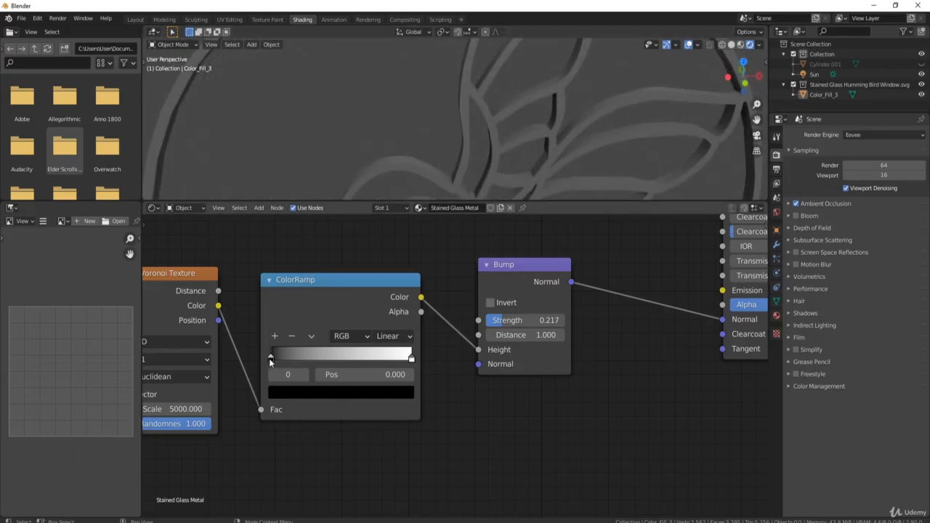
{"action": "left_click_drag", "start_coordinate": [270, 360], "coordinate": [298, 354]}
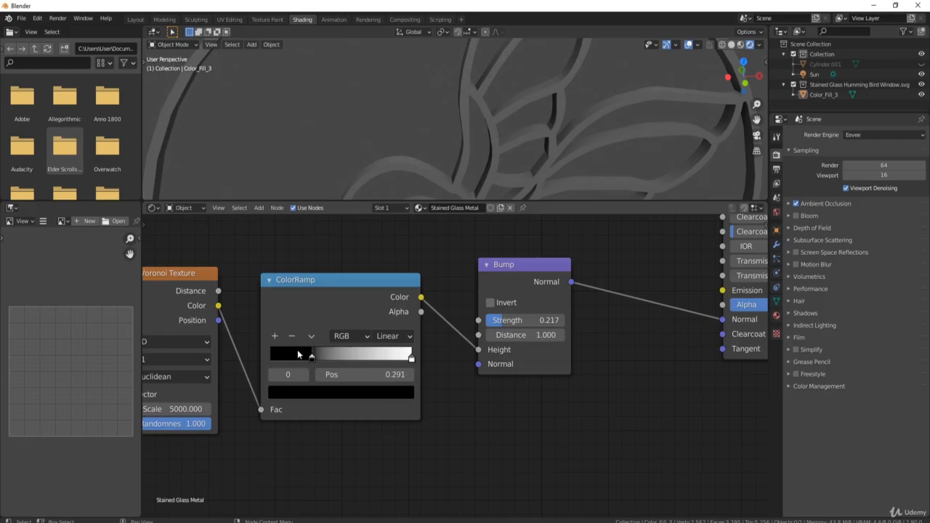
{"action": "left_click", "coordinate": [398, 360]}
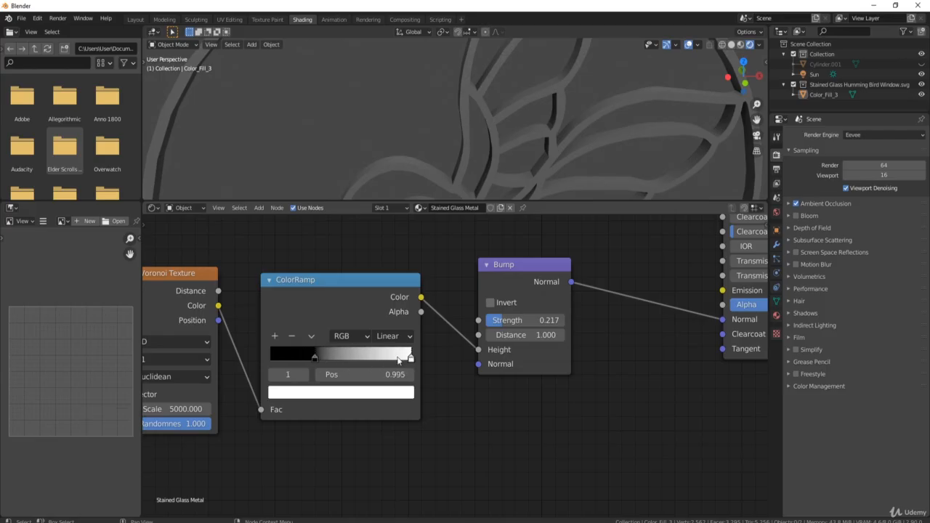
{"action": "left_click_drag", "start_coordinate": [398, 359], "coordinate": [429, 353]}
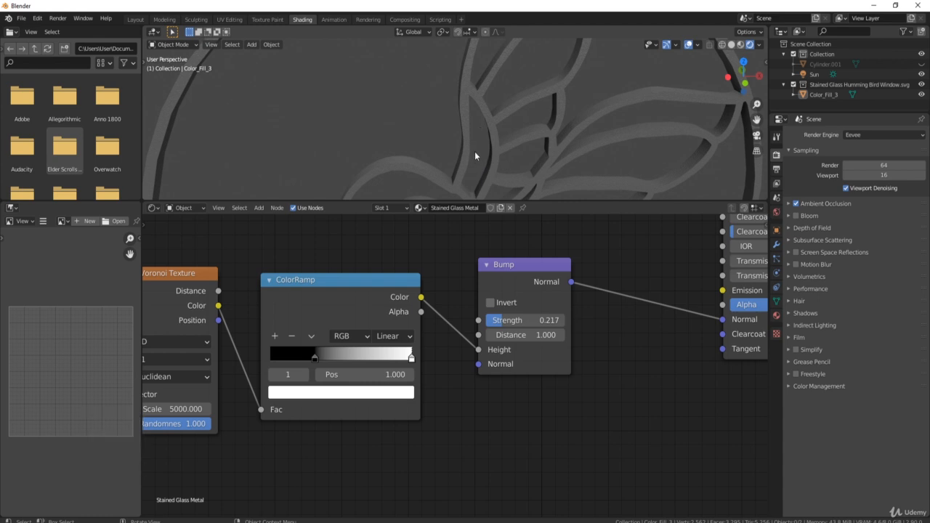
{"action": "scroll", "coordinate": [476, 153], "scroll_direction": "up", "scroll_amount": 5}
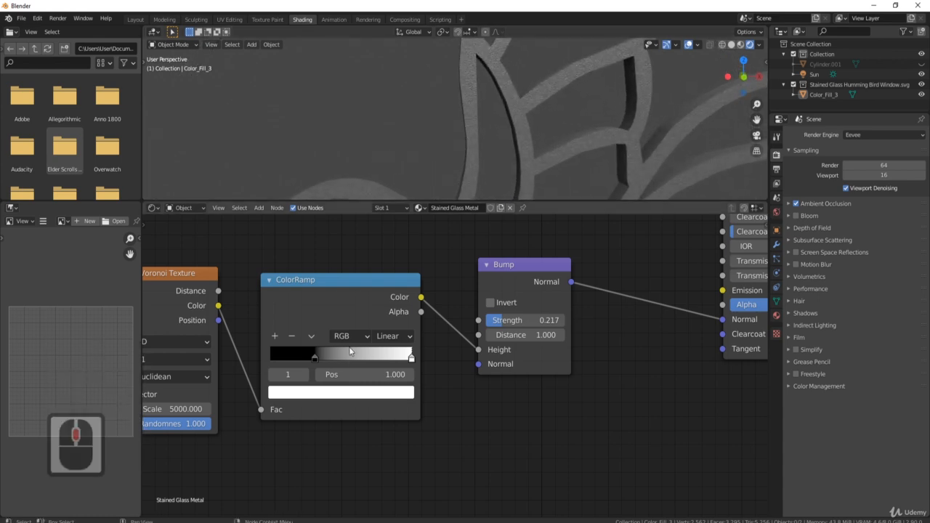
{"action": "scroll", "coordinate": [477, 160], "scroll_direction": "up", "scroll_amount": 6}
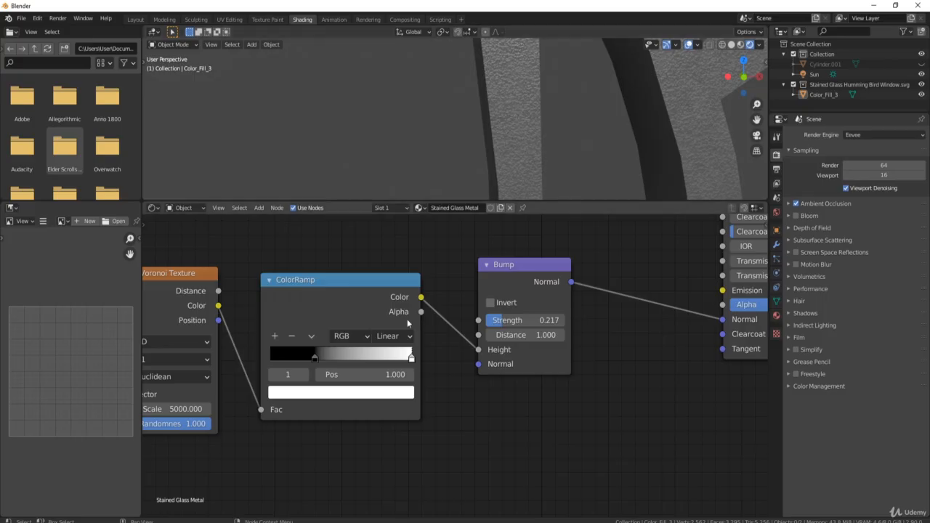
{"action": "left_click_drag", "start_coordinate": [411, 363], "coordinate": [307, 360]}
{"action": "left_click_drag", "start_coordinate": [364, 360], "coordinate": [388, 358]}
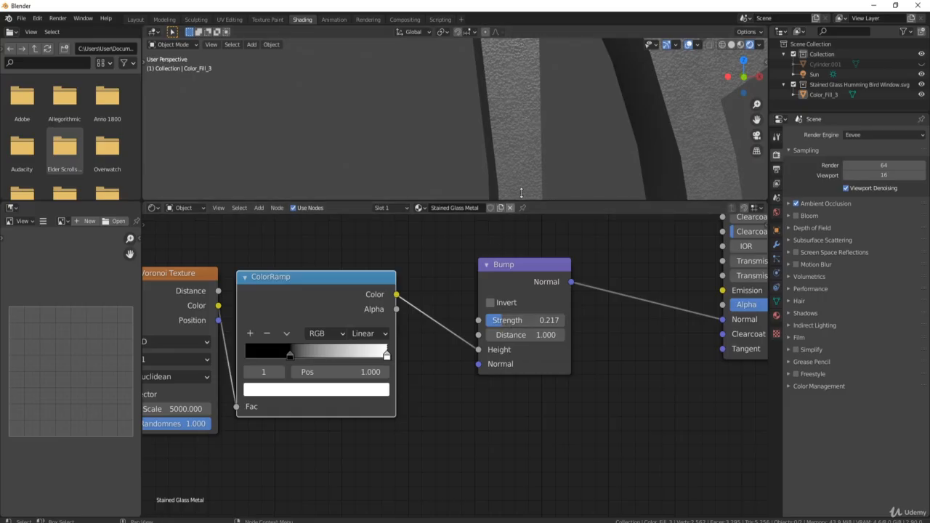
Set the black stop to 0.000 and the white stop to 0.445 on the ColorRamp feeding the Bump node.
{"action": "left_click_drag", "start_coordinate": [291, 357], "coordinate": [244, 357]}
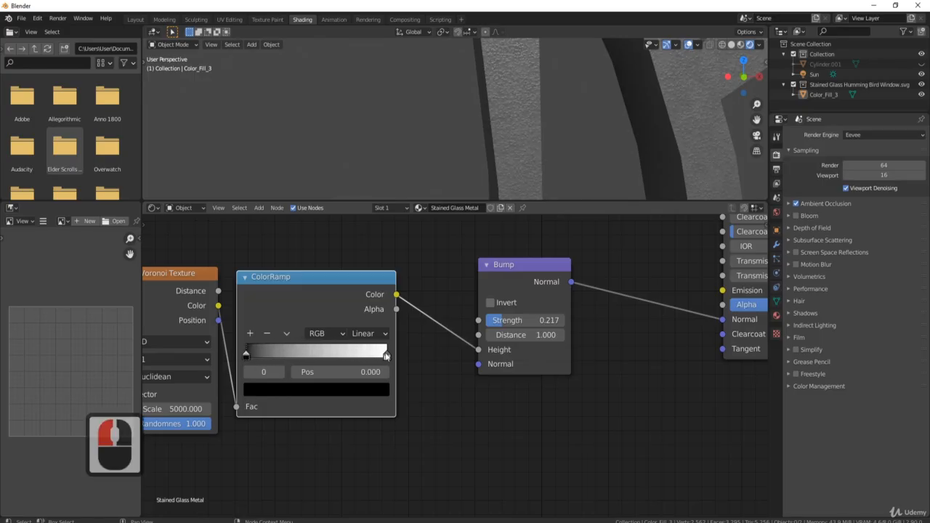
{"action": "left_click_drag", "start_coordinate": [385, 358], "coordinate": [309, 356]}
{"action": "scroll", "coordinate": [564, 144], "scroll_direction": "down", "scroll_amount": 3}
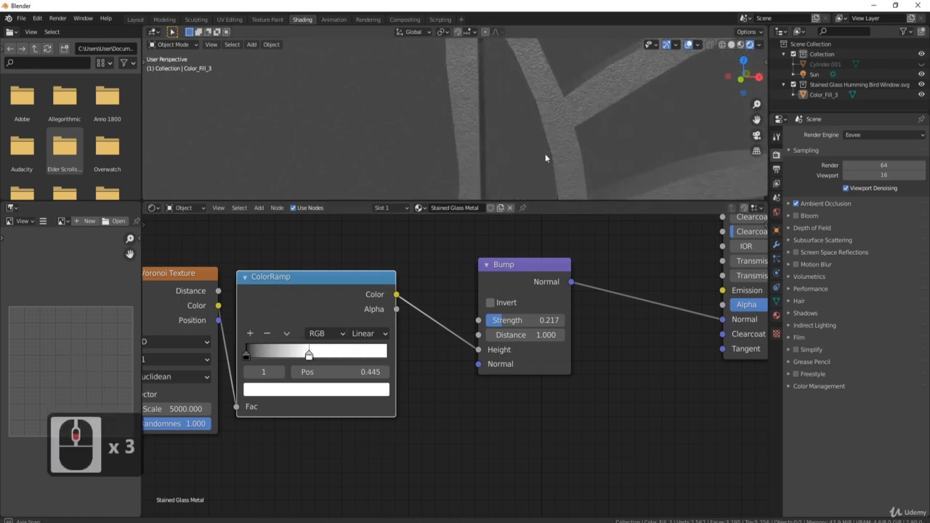
{"action": "middle_click_drag", "start_coordinate": [545, 154], "coordinate": [553, 129]}
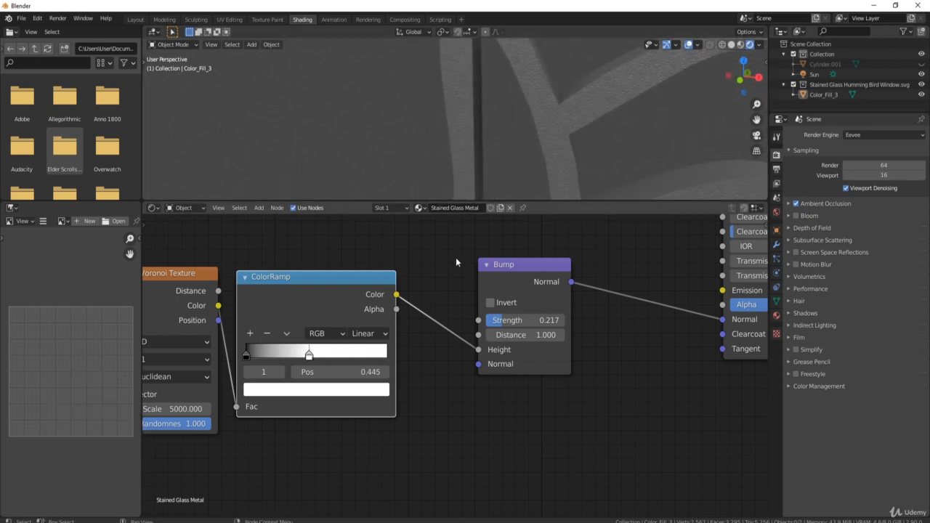
Move the white stop to 0.423 on the ColorRamp above the Noise Texture, keeping its black stop at the start.
{"action": "middle_click_drag", "start_coordinate": [456, 257], "coordinate": [469, 307]}
{"action": "scroll", "coordinate": [491, 277], "scroll_direction": "down", "scroll_amount": 6}
{"action": "middle_click_drag", "start_coordinate": [491, 277], "coordinate": [442, 343]}
{"action": "scroll", "coordinate": [442, 343], "scroll_direction": "up", "scroll_amount": 6}
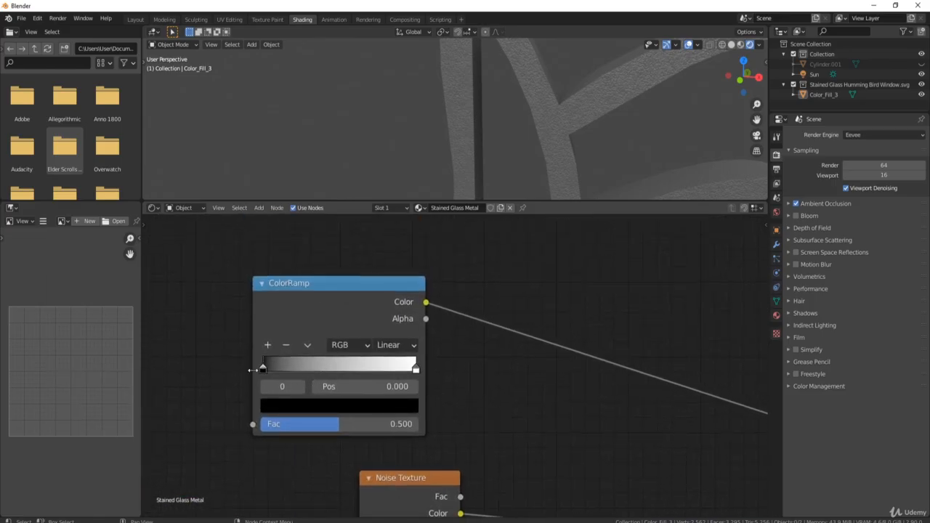
{"action": "left_click_drag", "start_coordinate": [266, 369], "coordinate": [219, 365]}
{"action": "left_click_drag", "start_coordinate": [413, 369], "coordinate": [318, 373]}
Examine the bumpy metal surface of the hummingbird frame in the viewport from different angles and distances.
{"action": "scroll", "coordinate": [586, 122], "scroll_direction": "down", "scroll_amount": 6}
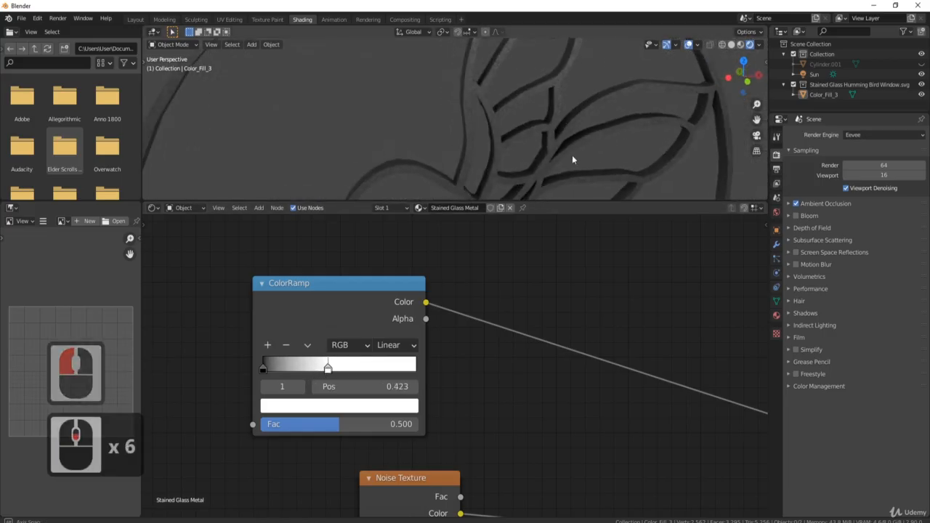
{"action": "middle_click_drag", "start_coordinate": [572, 155], "coordinate": [596, 134]}
{"action": "middle_click_drag", "start_coordinate": [514, 128], "coordinate": [454, 130], "text": "shift"}
{"action": "scroll", "coordinate": [517, 136], "scroll_direction": "up", "scroll_amount": 3}
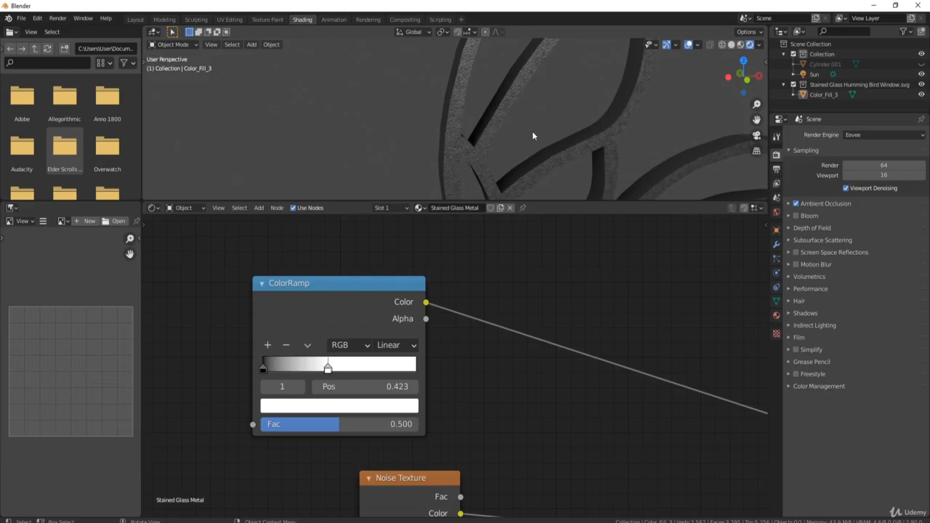
{"action": "scroll", "coordinate": [513, 164], "scroll_direction": "down", "scroll_amount": 2}
{"action": "scroll", "coordinate": [481, 408], "scroll_direction": "down", "scroll_amount": 4}
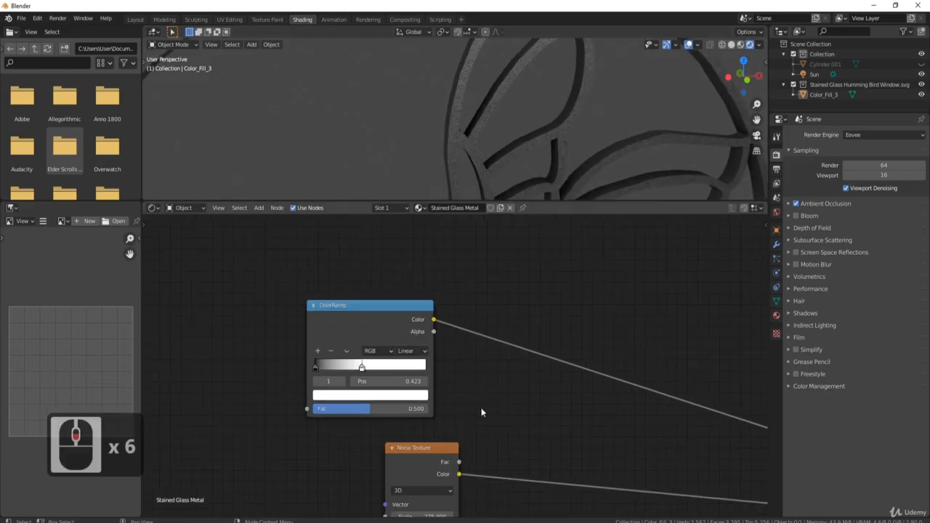
Try a darker grey for the Principled BSDF's Base Color and check it on the hummingbird frame.
{"action": "middle_click_drag", "start_coordinate": [481, 408], "coordinate": [362, 421]}
{"action": "scroll", "coordinate": [417, 428], "scroll_direction": "down", "scroll_amount": 5}
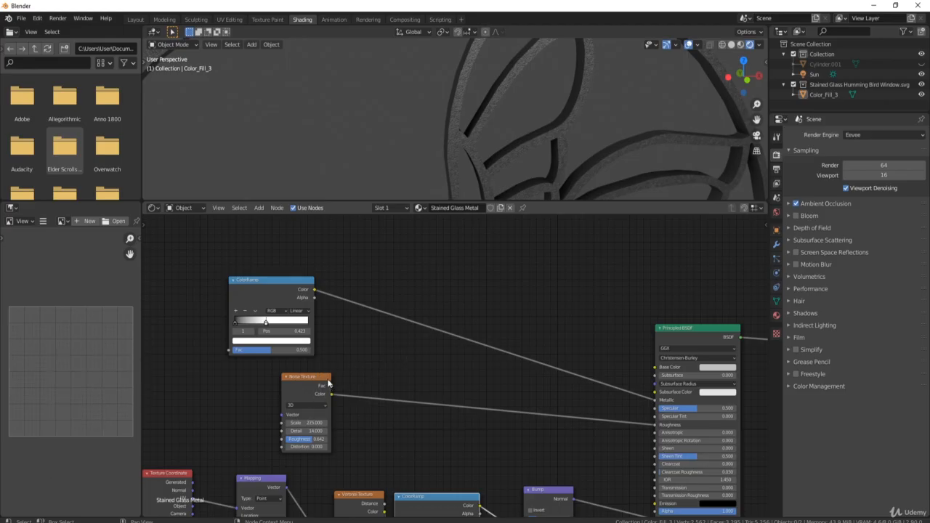
{"action": "middle_click_drag", "start_coordinate": [572, 127], "coordinate": [551, 170]}
{"action": "scroll", "coordinate": [601, 191], "scroll_direction": "down", "scroll_amount": 2}
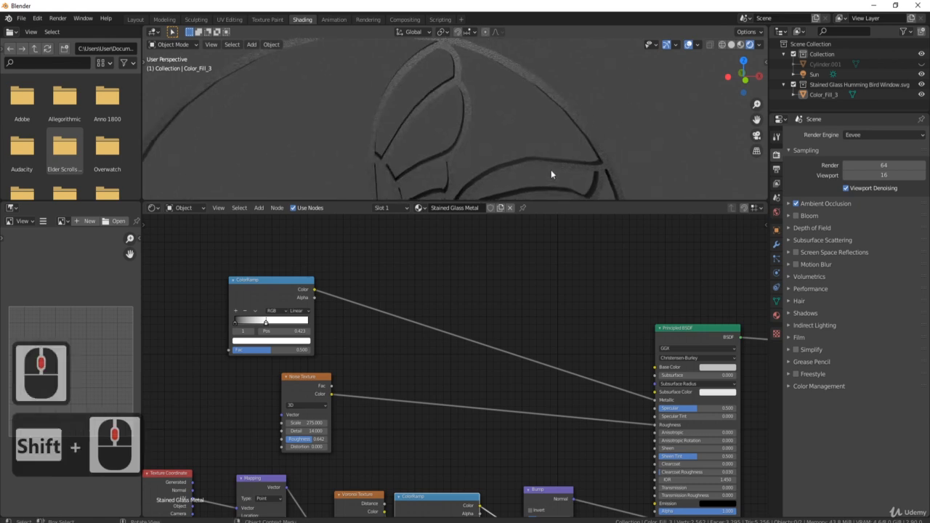
{"action": "left_click", "coordinate": [716, 369]}
{"action": "left_click_drag", "start_coordinate": [761, 274], "coordinate": [762, 281]}
{"action": "middle_click_drag", "start_coordinate": [564, 190], "coordinate": [484, 117]}
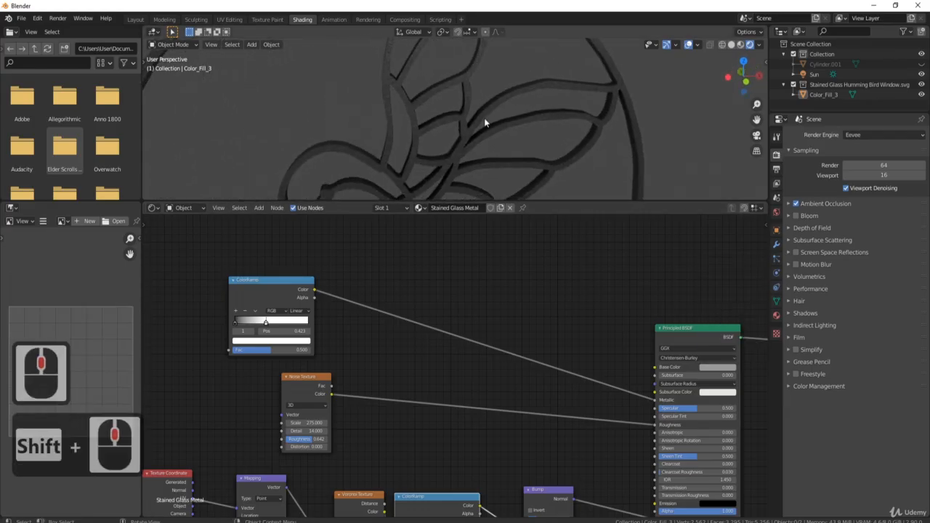
{"action": "scroll", "coordinate": [493, 128], "scroll_direction": "up", "scroll_amount": 4}
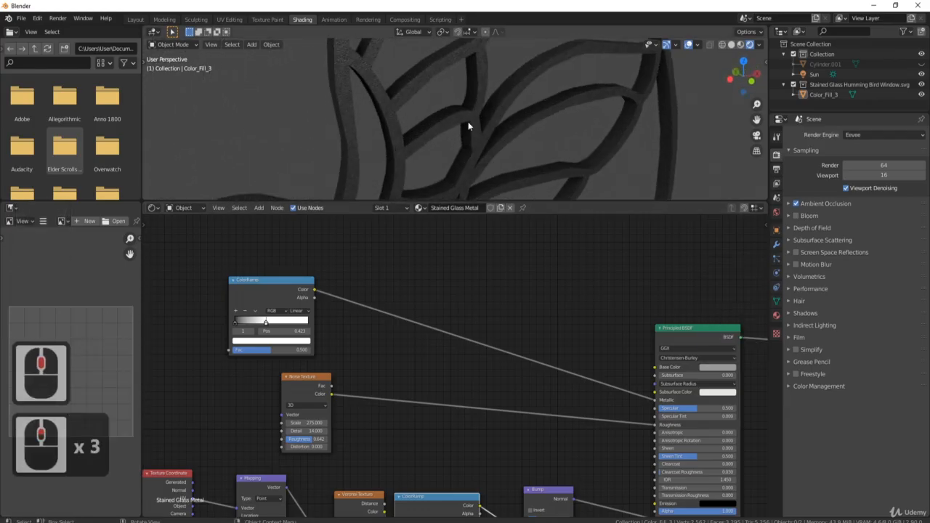
Lighten the Principled BSDF's Base Color slightly to a neutral light grey.
{"action": "left_click", "coordinate": [720, 367]}
{"action": "left_click", "coordinate": [760, 278]}
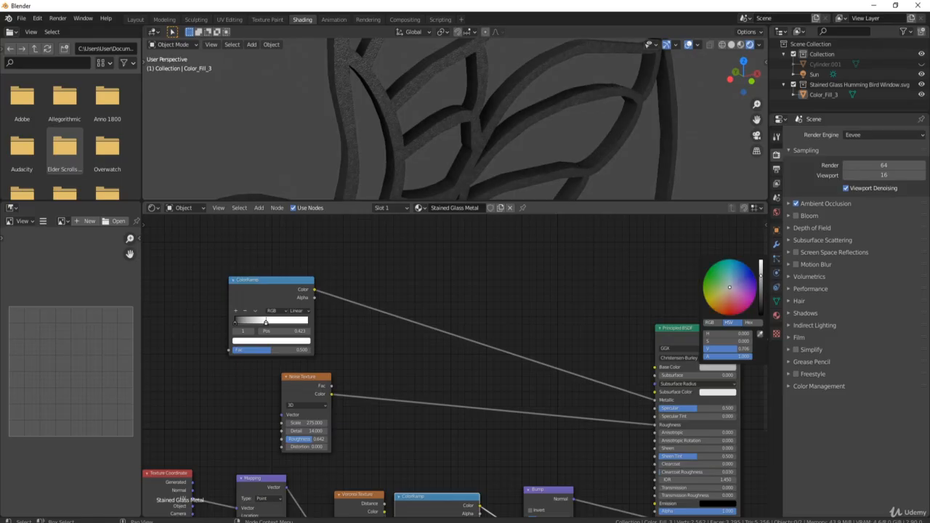
{"action": "scroll", "coordinate": [539, 138], "scroll_direction": "down", "scroll_amount": 4}
{"action": "middle_click_drag", "start_coordinate": [538, 139], "coordinate": [465, 125]}
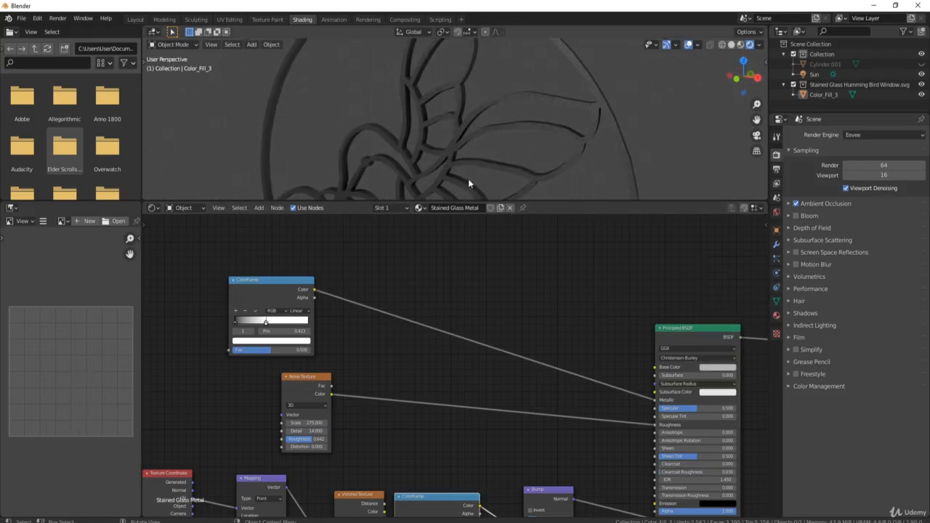
Enlarge the 3D viewport above the shader editor and examine the whole hummingbird frame from several angles.
{"action": "key", "text": "F9"}
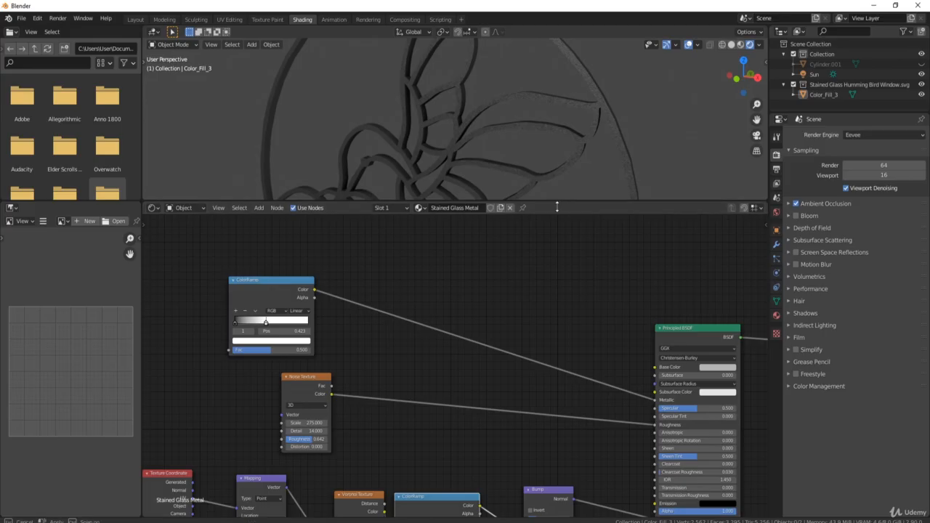
{"action": "left_click_drag", "start_coordinate": [558, 203], "coordinate": [560, 305]}
{"action": "middle_click_drag", "start_coordinate": [461, 197], "coordinate": [509, 166]}
{"action": "scroll", "coordinate": [495, 181], "scroll_direction": "down", "scroll_amount": 3}
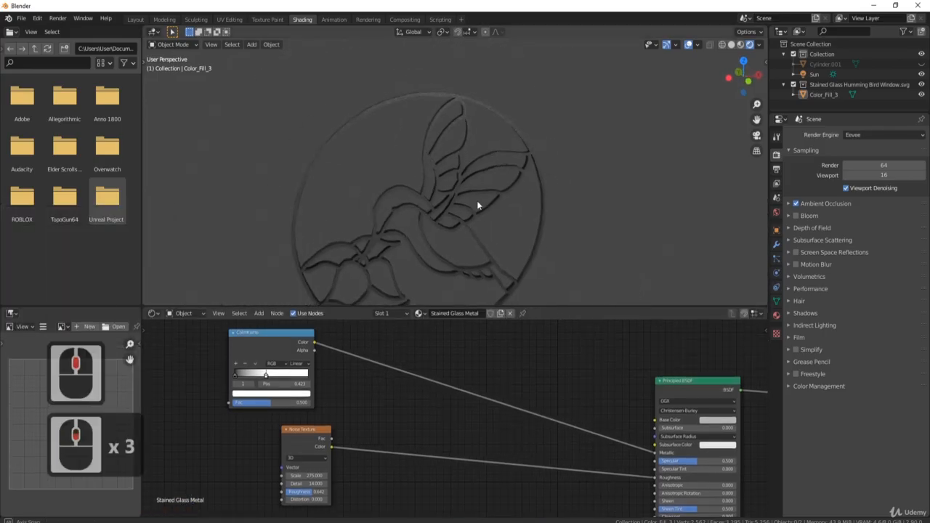
{"action": "middle_click", "coordinate": [476, 200]}
{"action": "middle_click_drag", "start_coordinate": [477, 201], "coordinate": [505, 202], "text": "shift"}
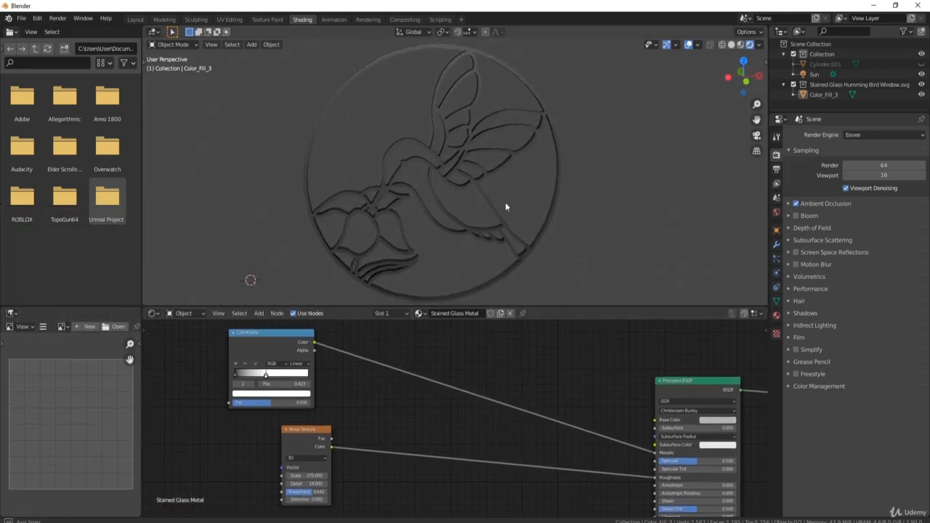
{"action": "middle_click_drag", "start_coordinate": [399, 187], "coordinate": [471, 160]}
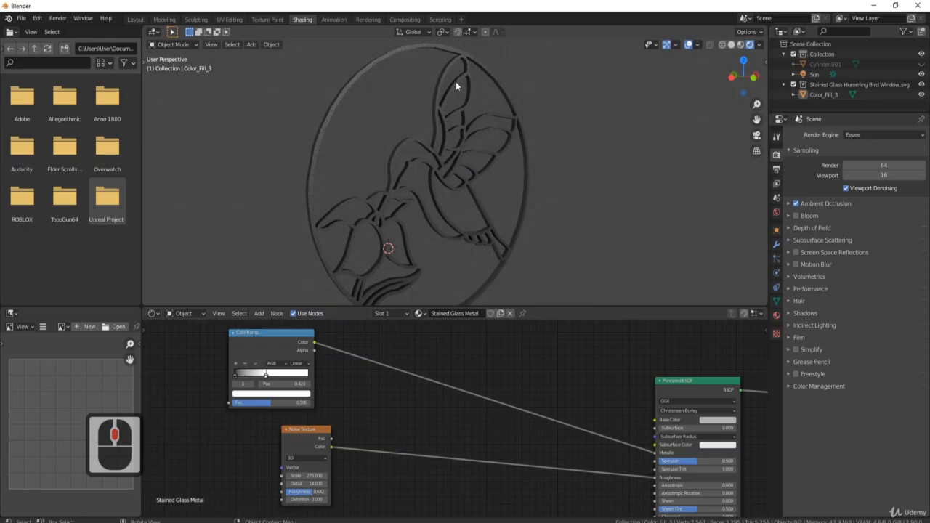
{"action": "middle_click_drag", "start_coordinate": [492, 234], "coordinate": [468, 222]}
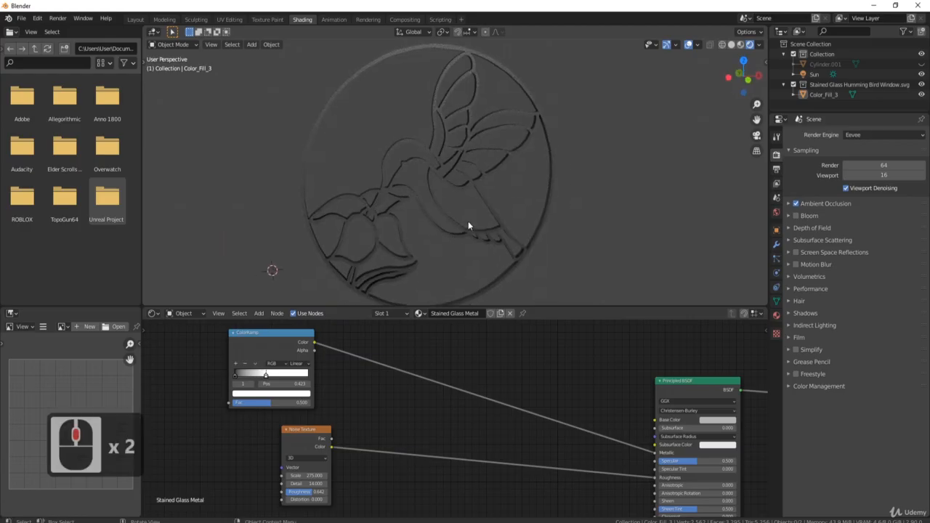